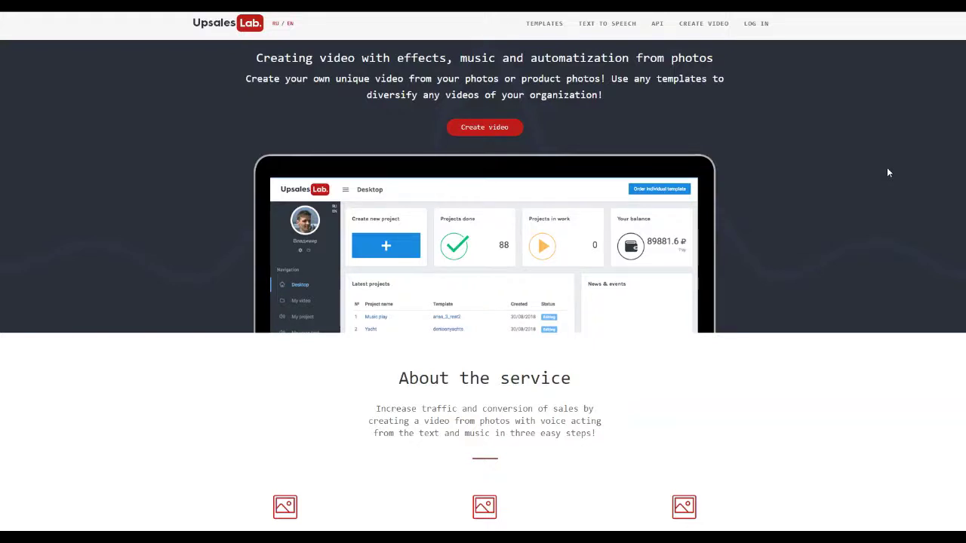
Open the "Beauty video template" from the Beauty and health category of the video templates.
left_click(546, 26)
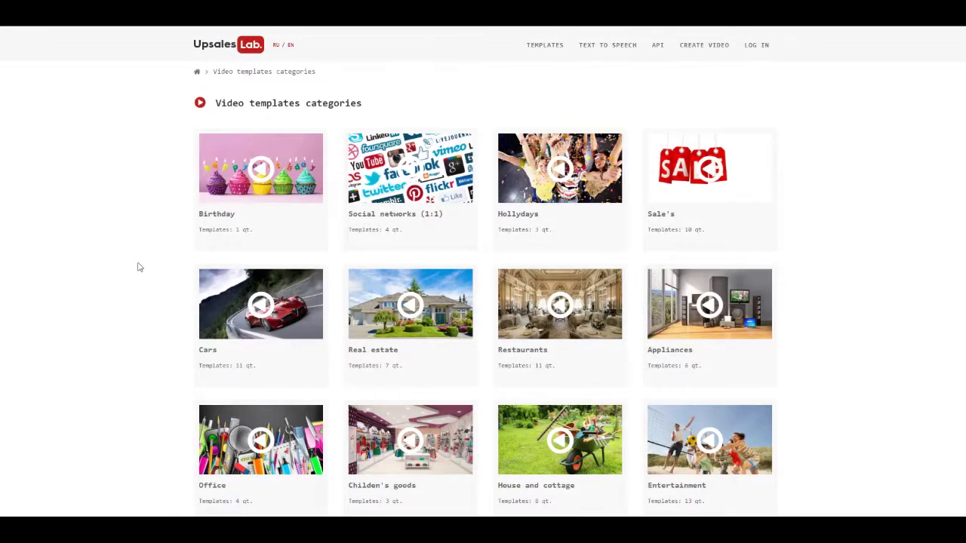
scroll(140, 244, "down", 3)
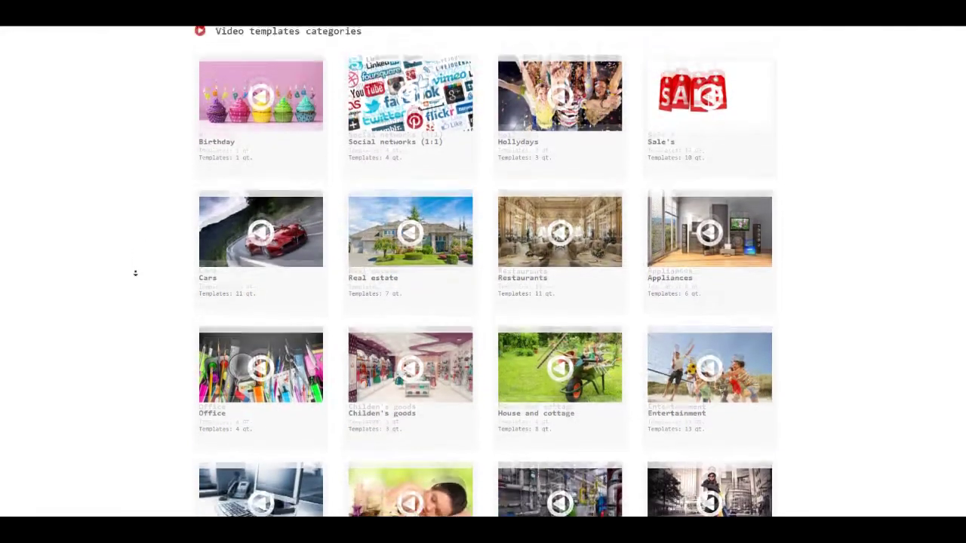
scroll(135, 273, "down", 1)
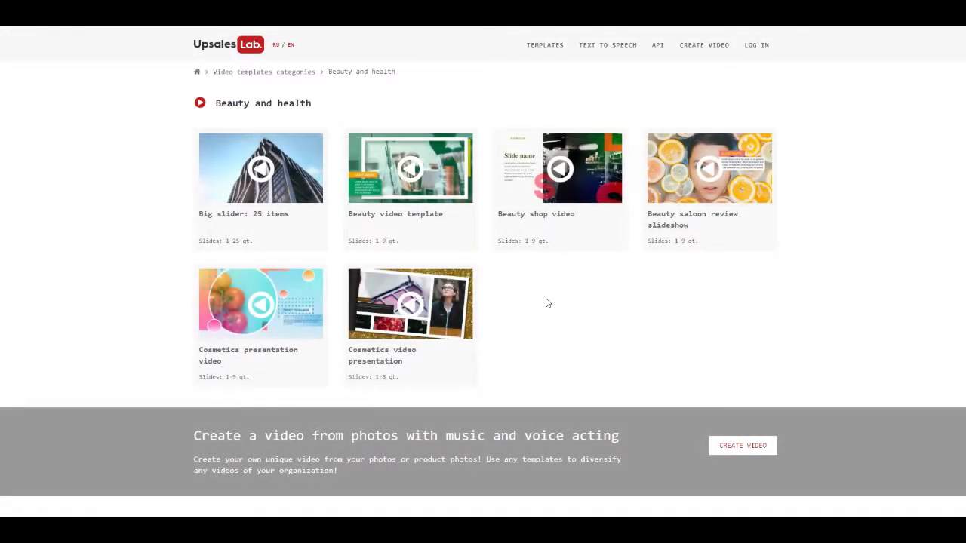
left_click(410, 165)
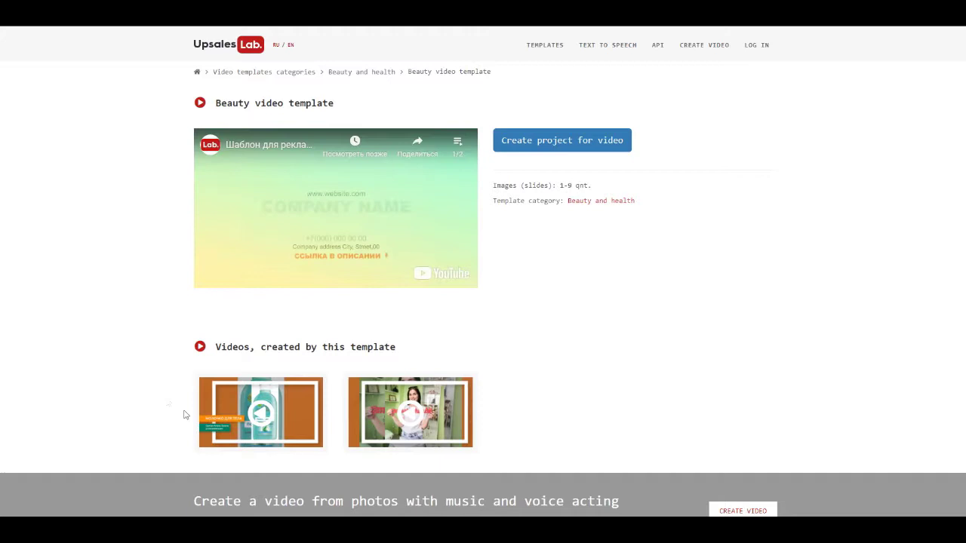
Create a project from this template named "How to Make A Video Beauty and health", with one video by template.
left_click(551, 152)
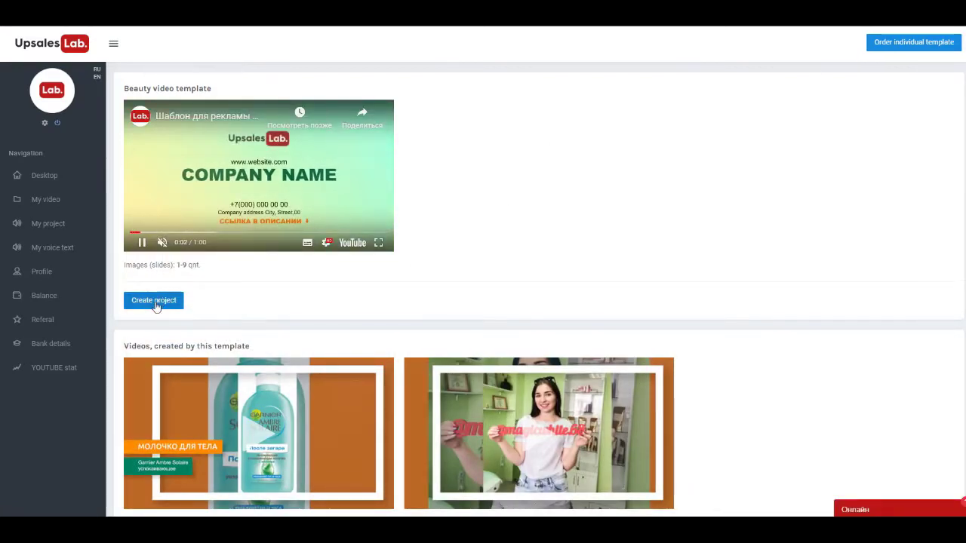
left_click(154, 301)
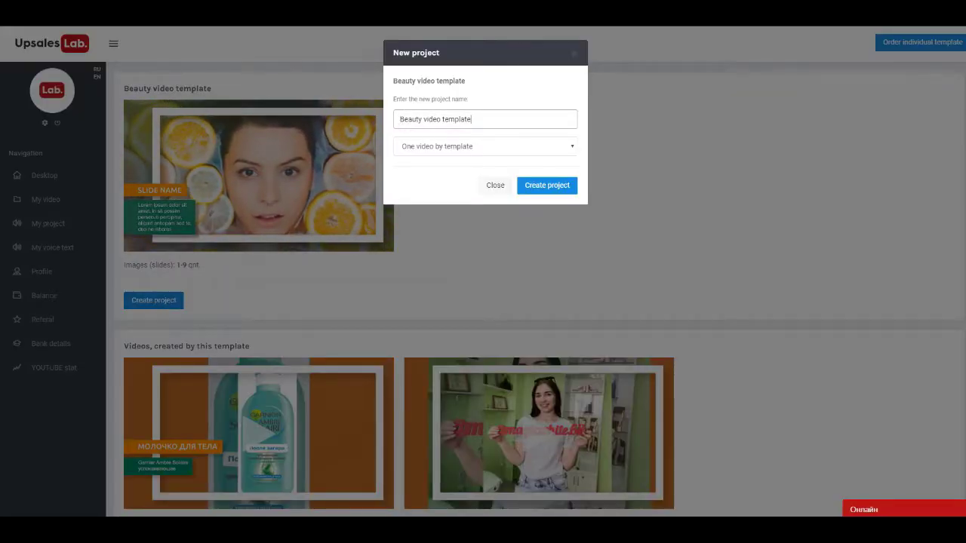
left_click_drag(471, 119, 390, 99)
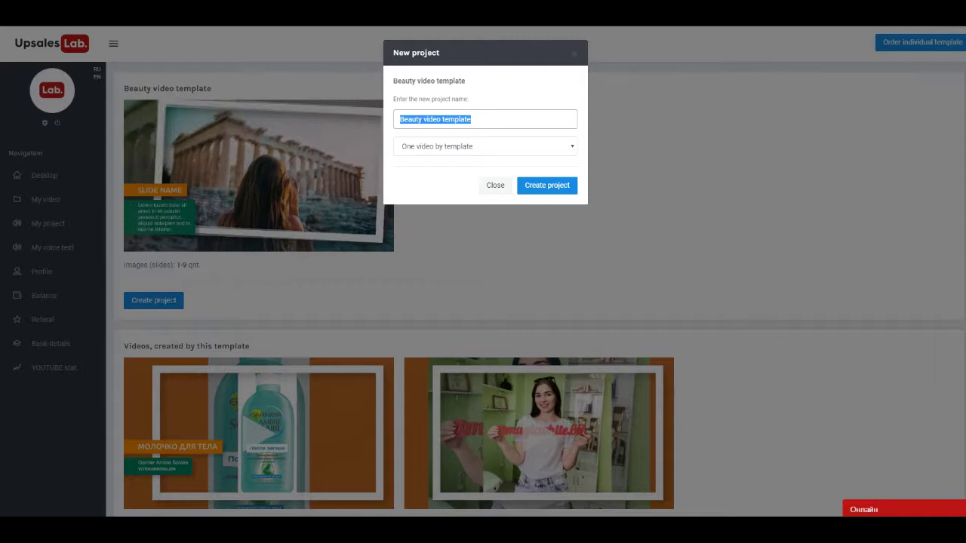
type("How to Make A Video Beauty and health")
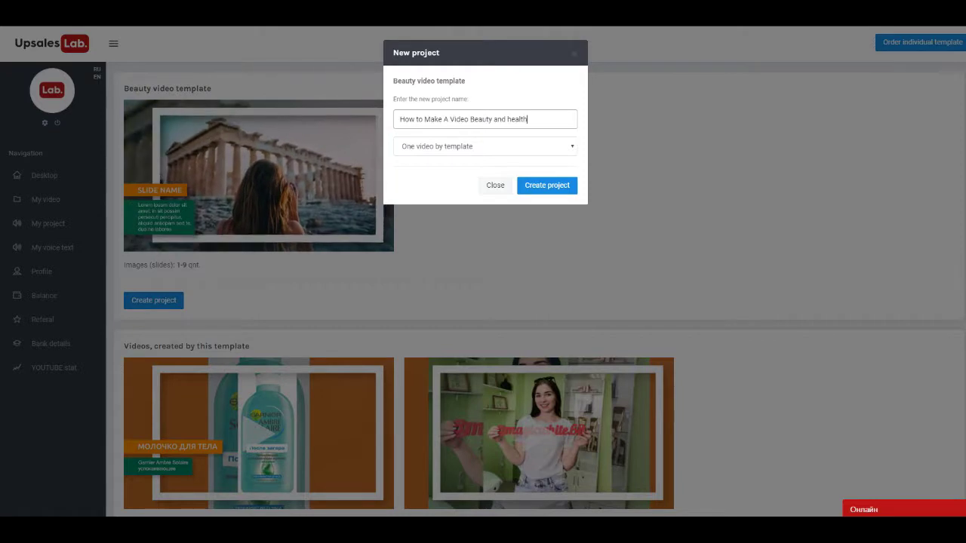
left_click(486, 151)
left_click(486, 152)
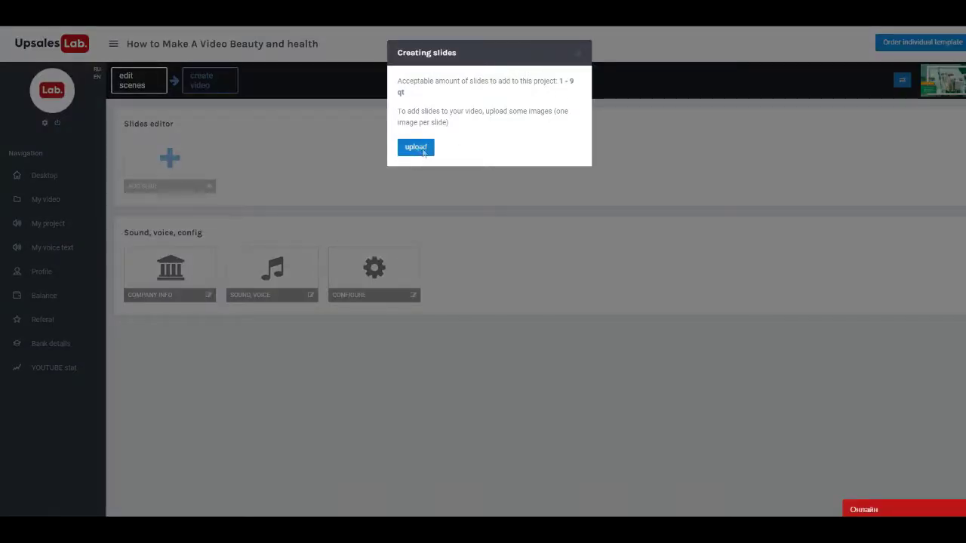
Upload all the images in the cosmetics picture folder as slides for the project.
left_click(416, 148)
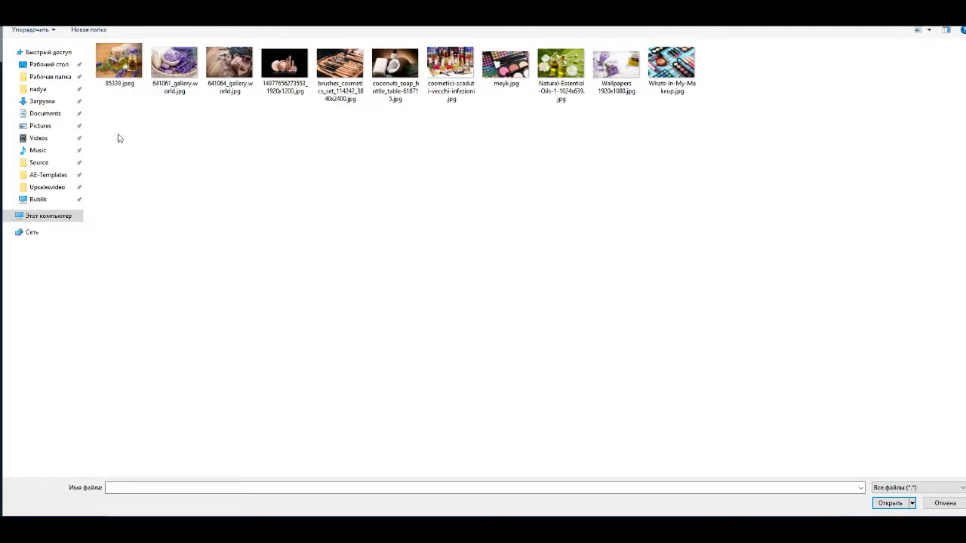
left_click_drag(118, 138, 832, 56)
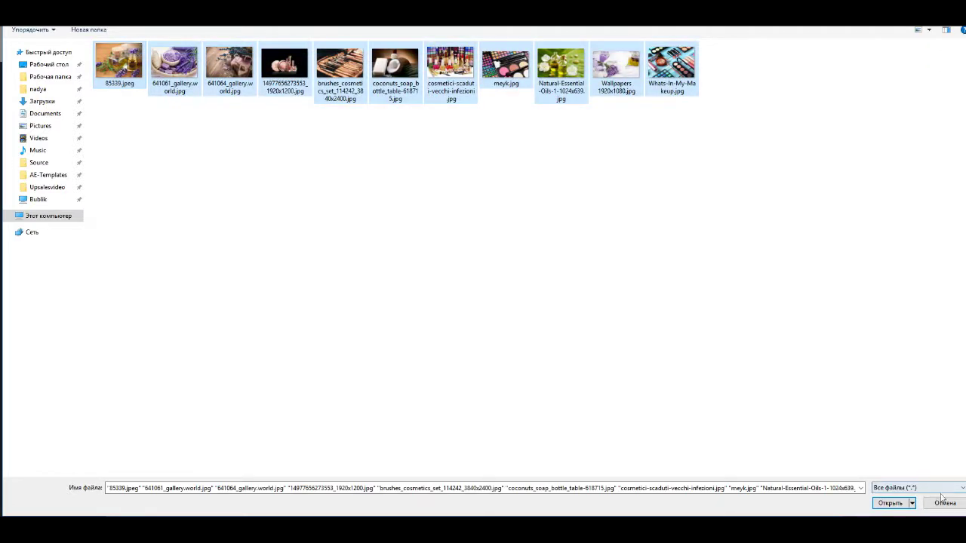
left_click(891, 502)
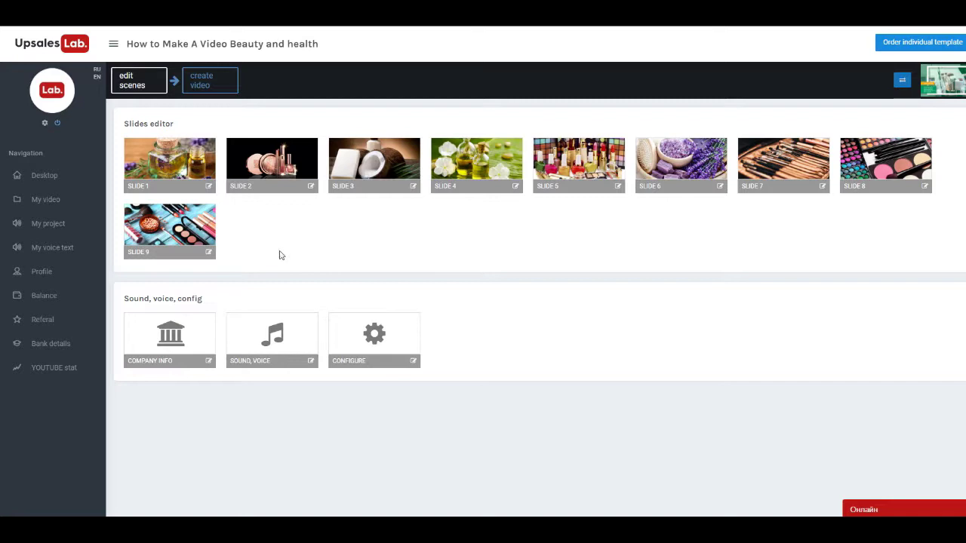
Reorder the slides so the purple bath salt and lavender image is first and the corked oil bottle with lavender is fourth.
mouse_move(311, 153)
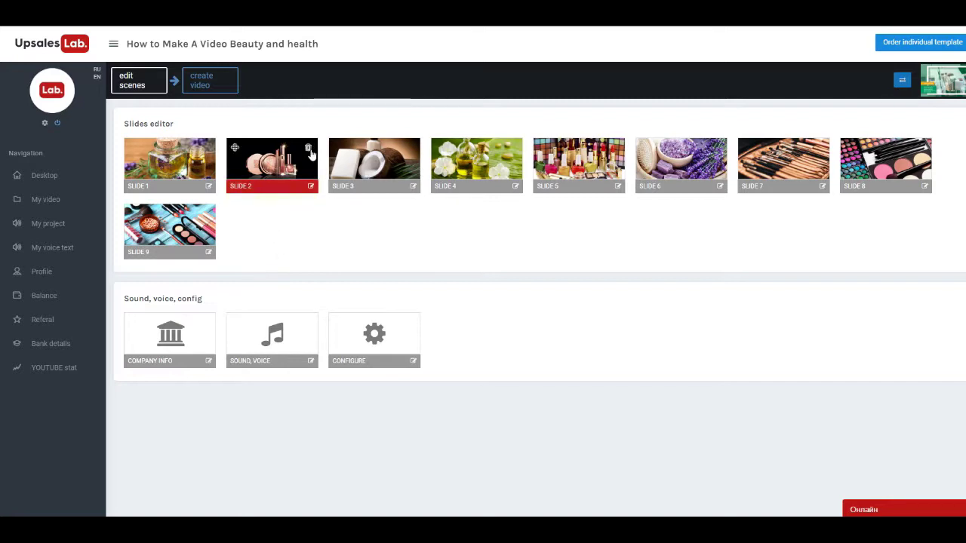
mouse_move(646, 174)
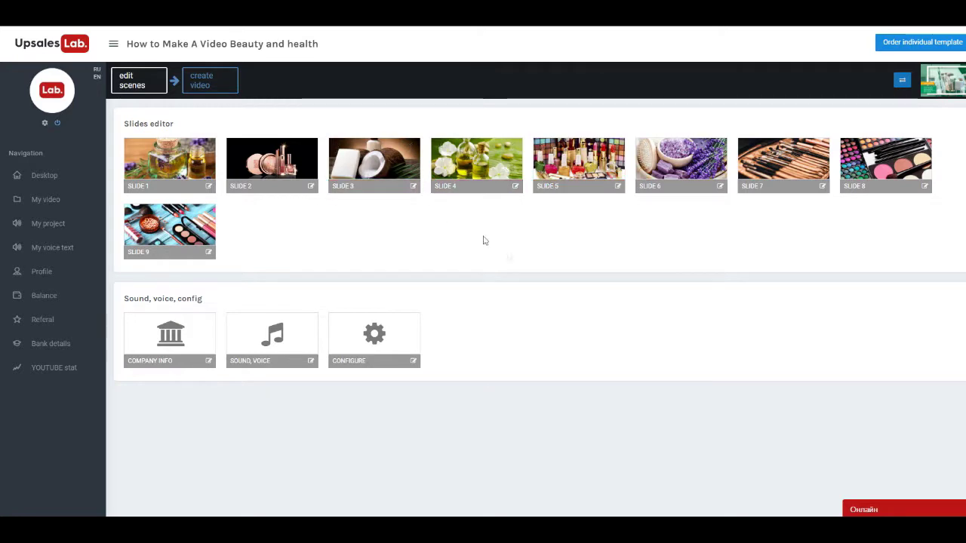
left_click_drag(643, 149, 175, 155)
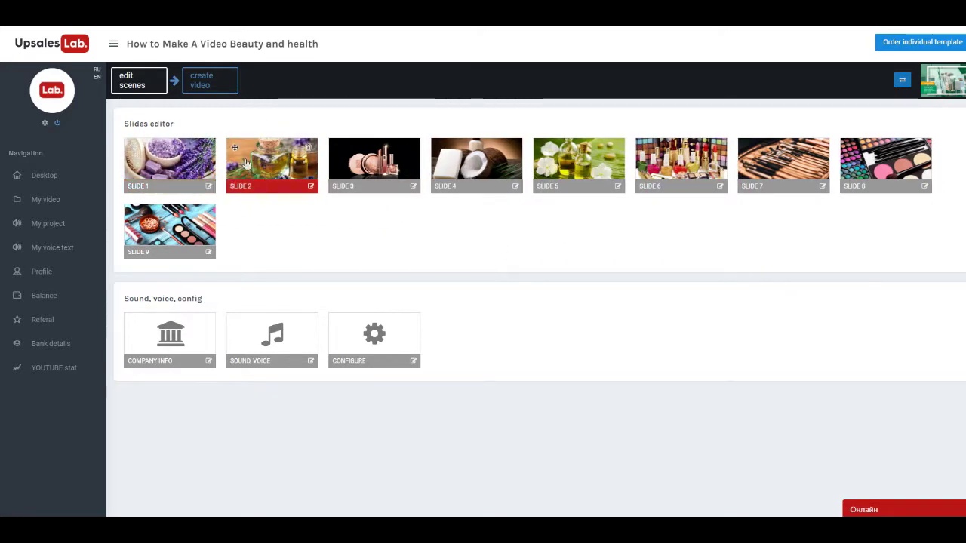
left_click_drag(234, 148, 460, 150)
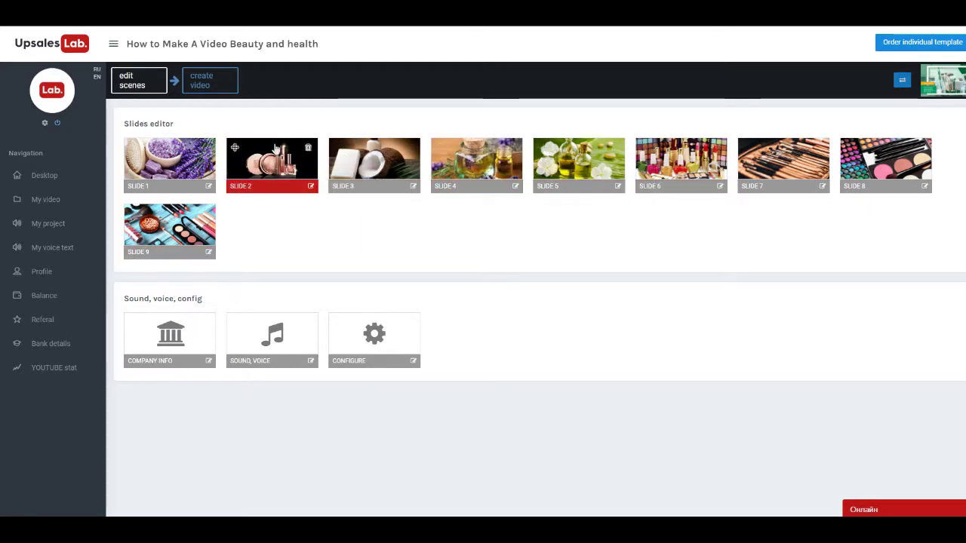
Delete the five makeup slides: the powder and lipstick on black, the cosmetics assortment, the brushes and both palette images.
left_click(308, 150)
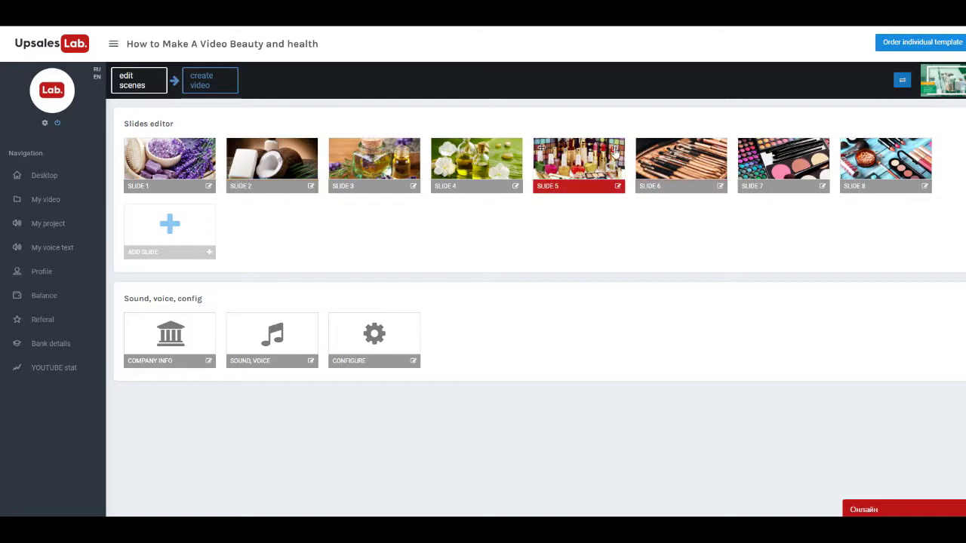
left_click(615, 151)
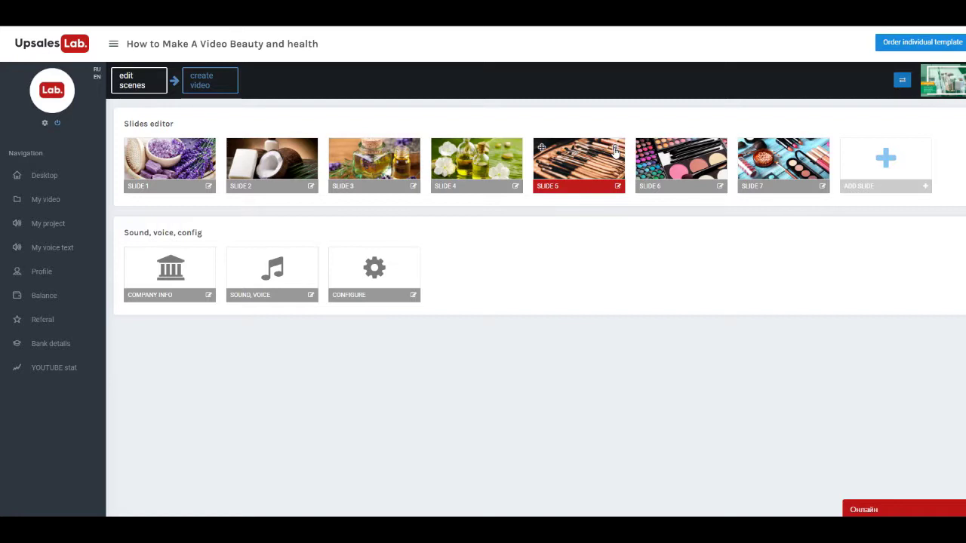
left_click(615, 151)
left_click(615, 151)
left_click(615, 151)
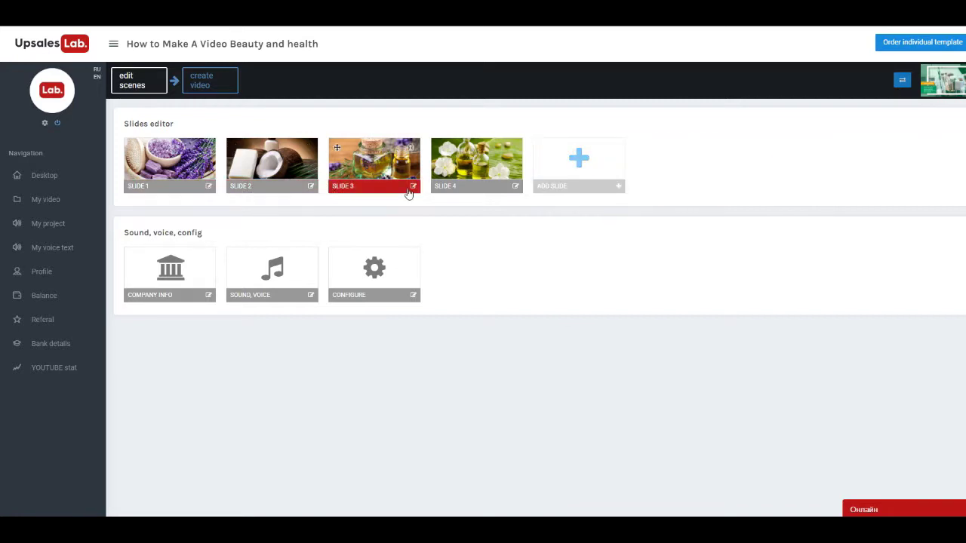
Add a fifth slide with the image 641064_gallery.world.jpg and return to the slide overview.
left_click(558, 158)
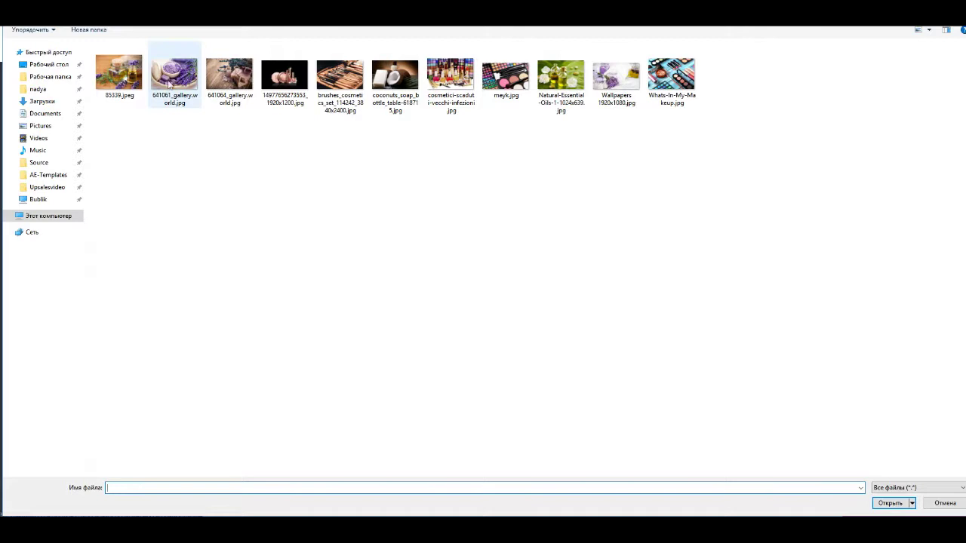
left_click(222, 89)
double_click(223, 89)
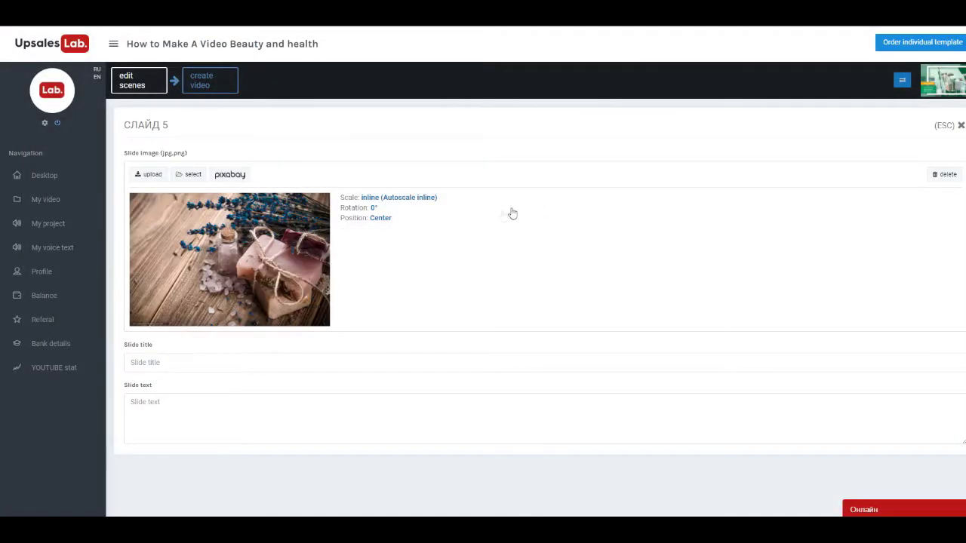
left_click(959, 124)
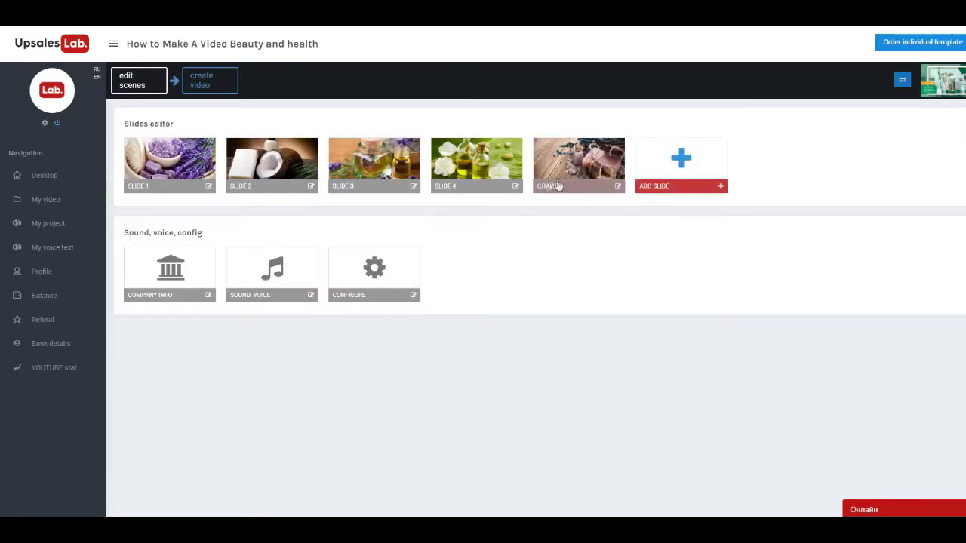
Title slide 1 "Slide title" and set its text to "In each slide, you can add a title and description of the product or service you are presenting.".
left_click(172, 163)
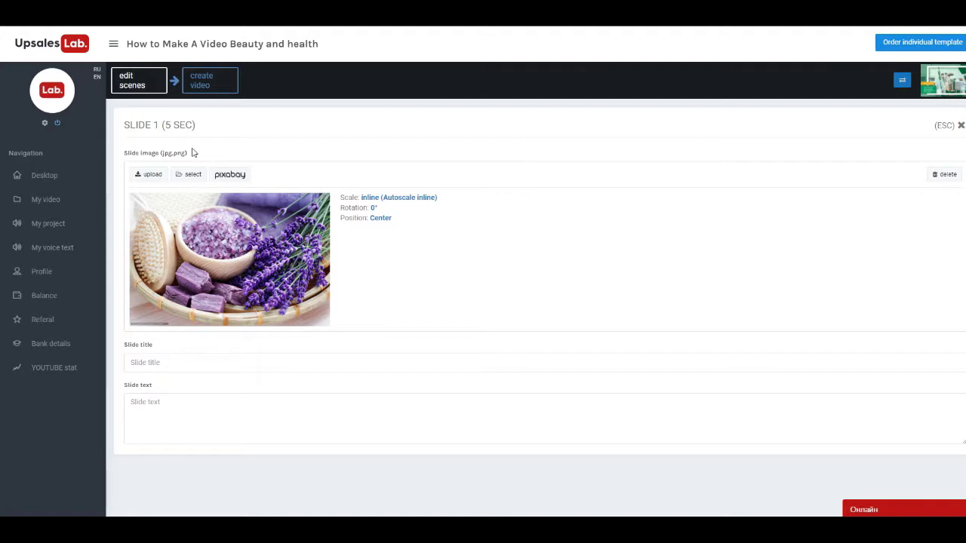
left_click(196, 363)
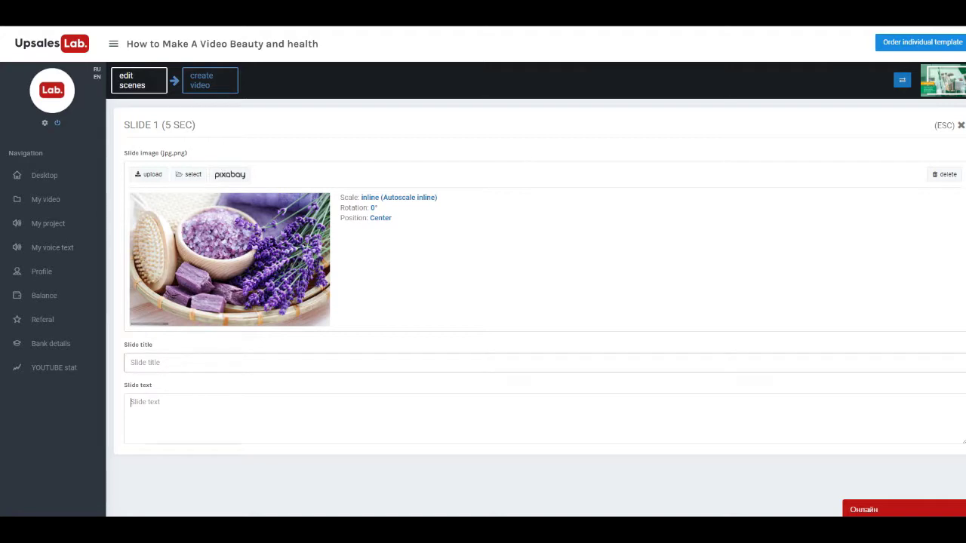
key("shift+Tab")
left_click(246, 395)
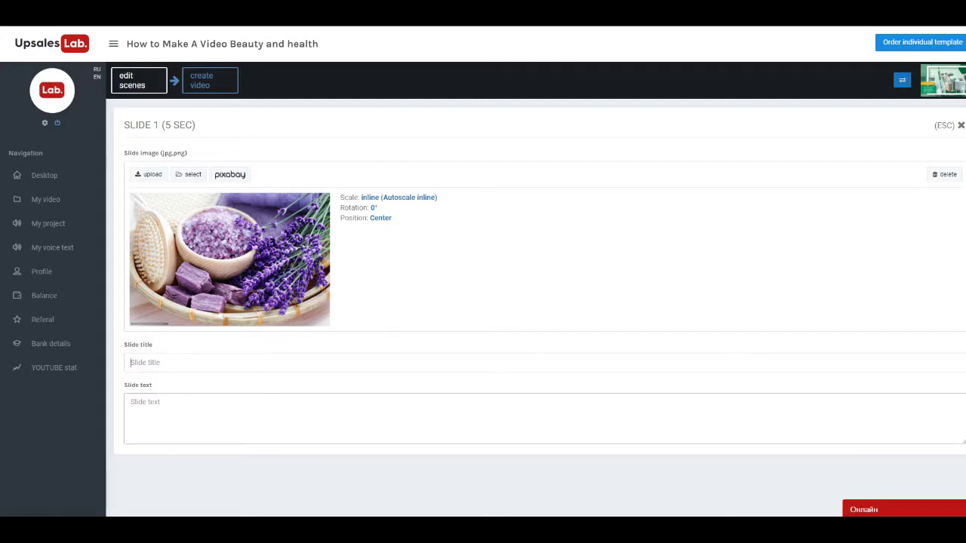
left_click(246, 408)
type("In each slide, you can add a title and description of the product or service you are presenting.")
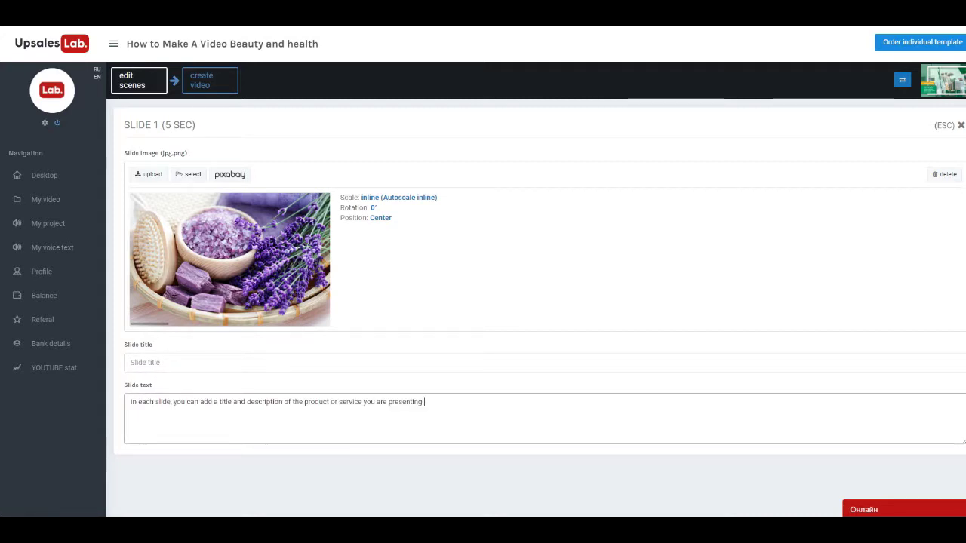
key("shift+Tab")
left_click(187, 401)
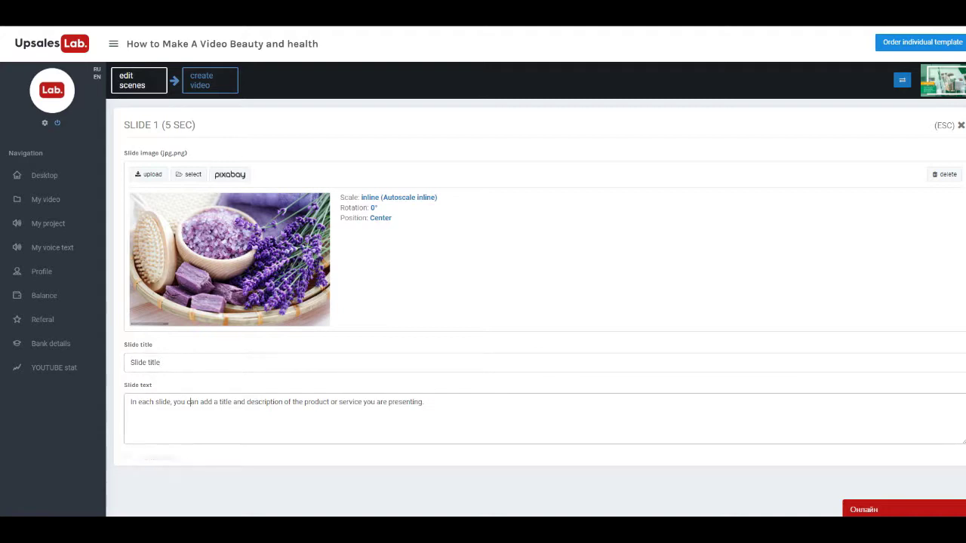
key("Escape")
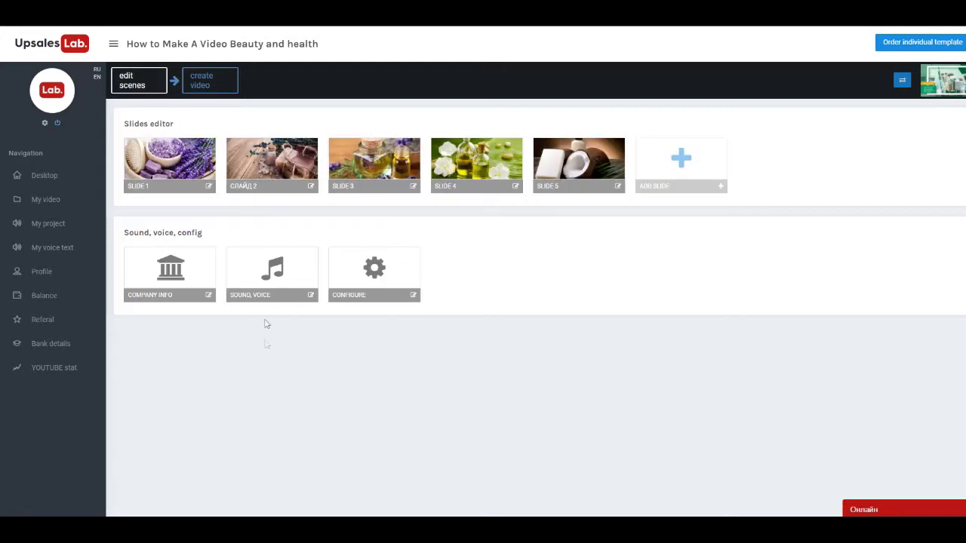
Title slide 2 "Slide title 2" with the text "In each slide, you can add a title and description of the product or service you are presenting.".
left_click(254, 171)
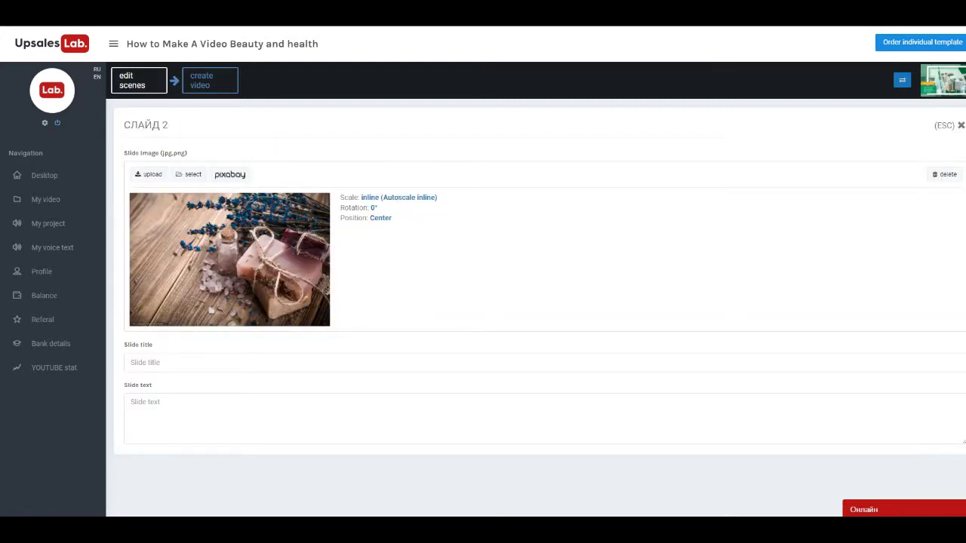
left_click(131, 402)
type("In each slide, you can add a title and description of the product or service you are presenting.")
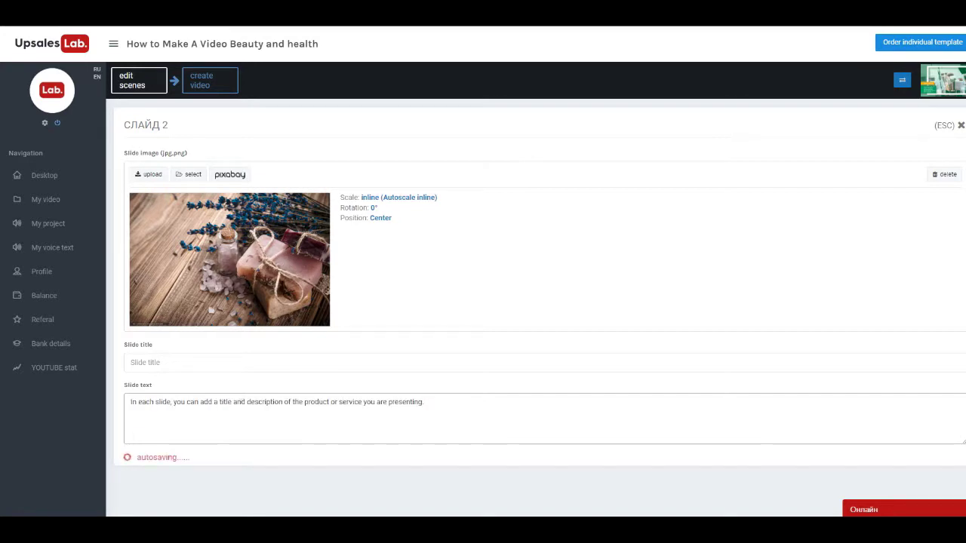
left_click(145, 362)
type("Slide title 2")
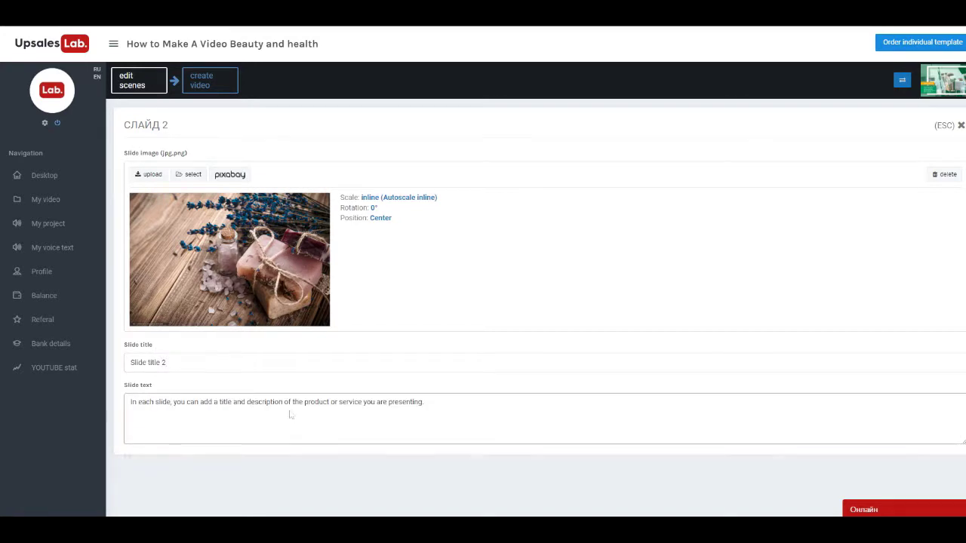
key("Escape")
Title slide 3 "Slide title 3" with the text "In each slide, you can add a title and description of the product or service you are presenting.".
left_click(370, 182)
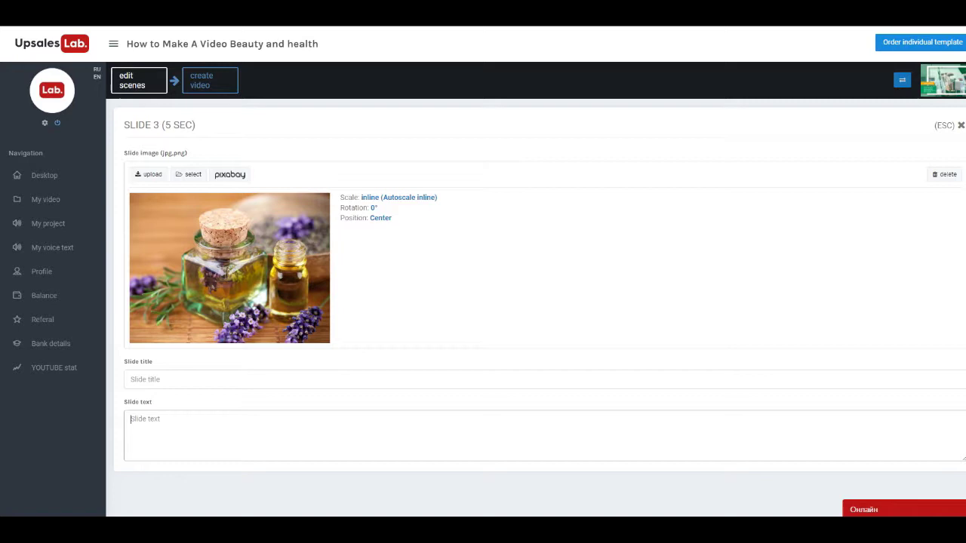
type("In each slide, you can add a title and description of the product or service you are presenting.")
left_click(165, 371)
type("Slide title")
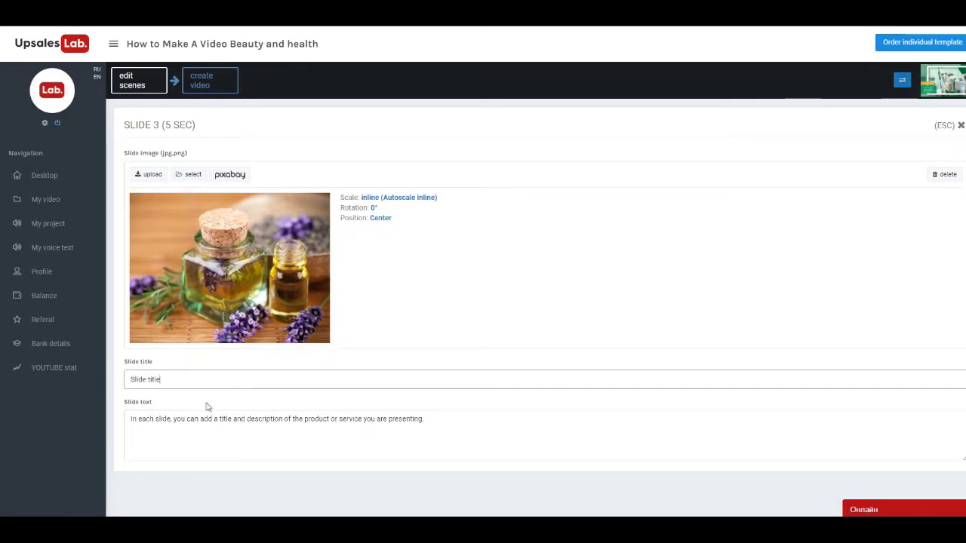
type(" 3")
left_click(253, 419)
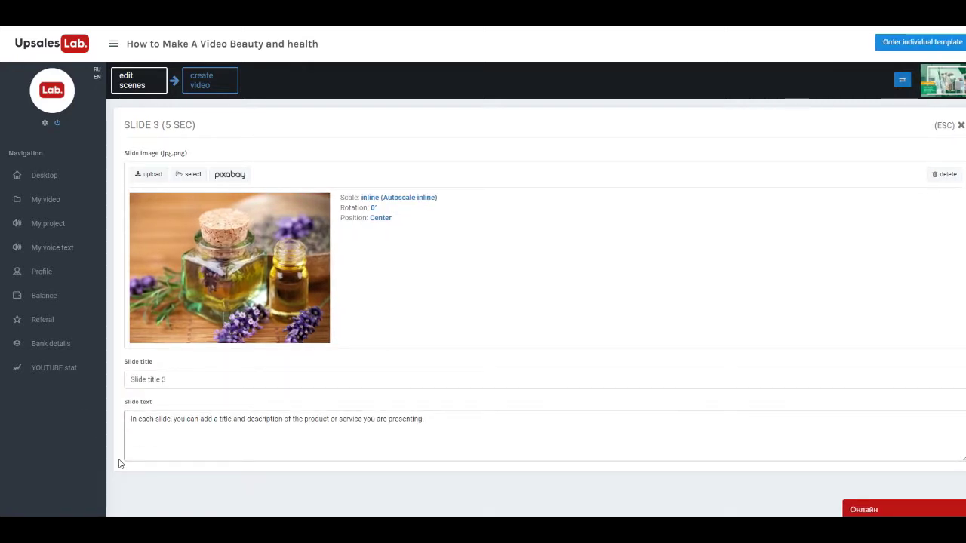
key("Escape")
Set slide 4's text to "In each slide, you can add a title and description of the product or service you are presenting.".
left_click(477, 164)
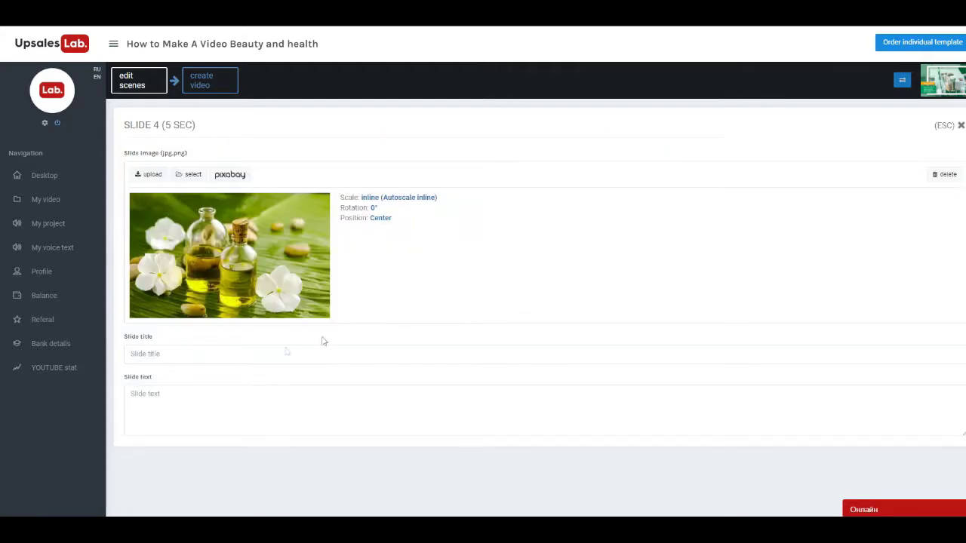
left_click(272, 411)
type("In each slide, you can add a title and description of the product or service you are presenting.")
left_click(277, 355)
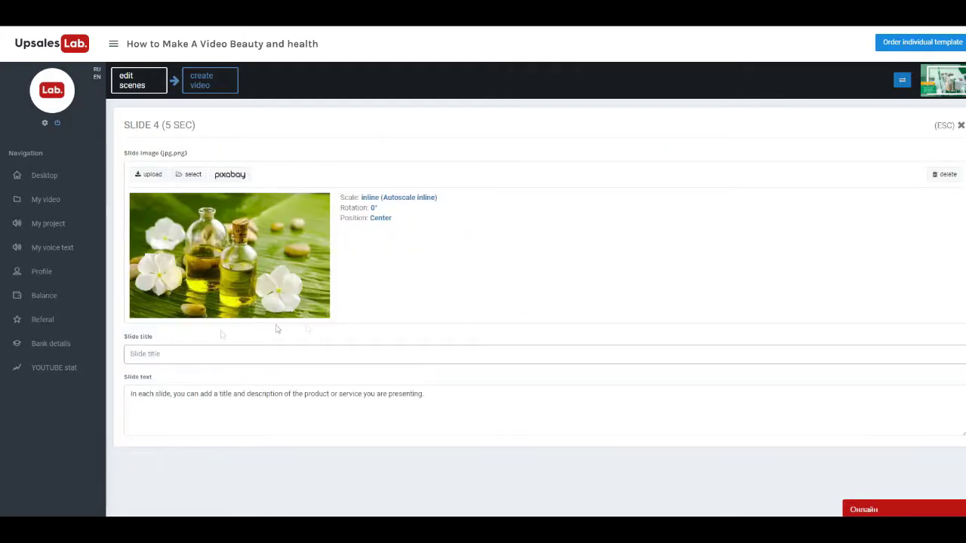
key("Escape")
Title slide 5 "Slide title 5" and return to the slide overview.
left_click(577, 166)
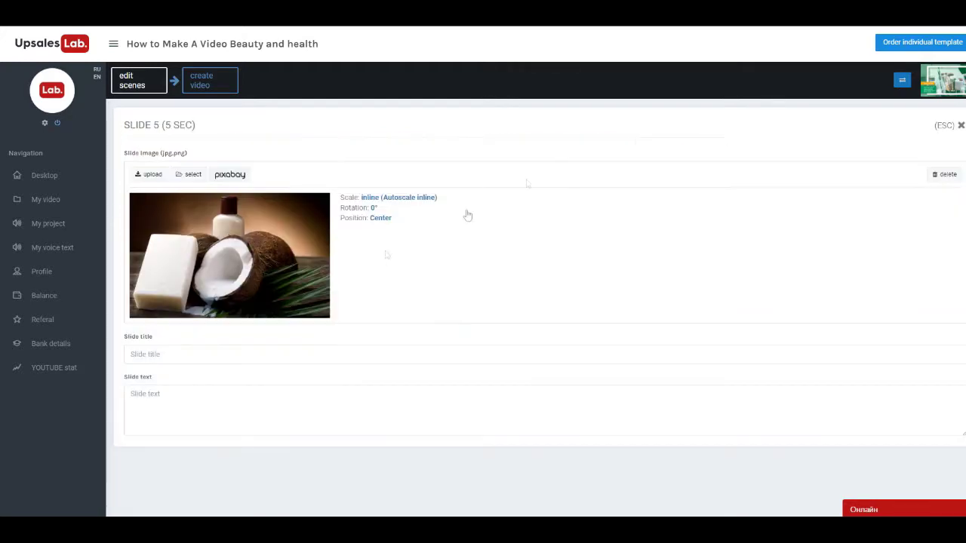
left_click(156, 348)
type("Slide title 5")
key("Tab")
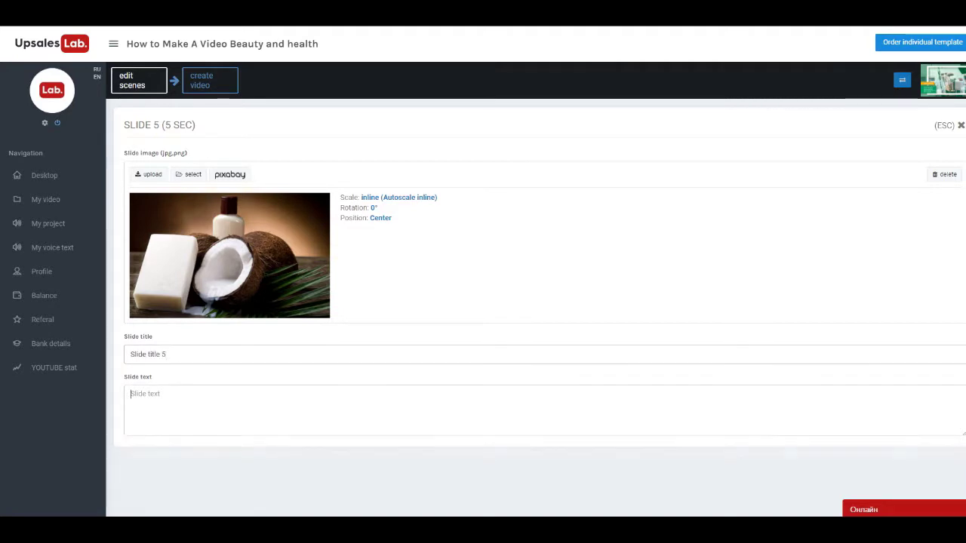
key("Escape")
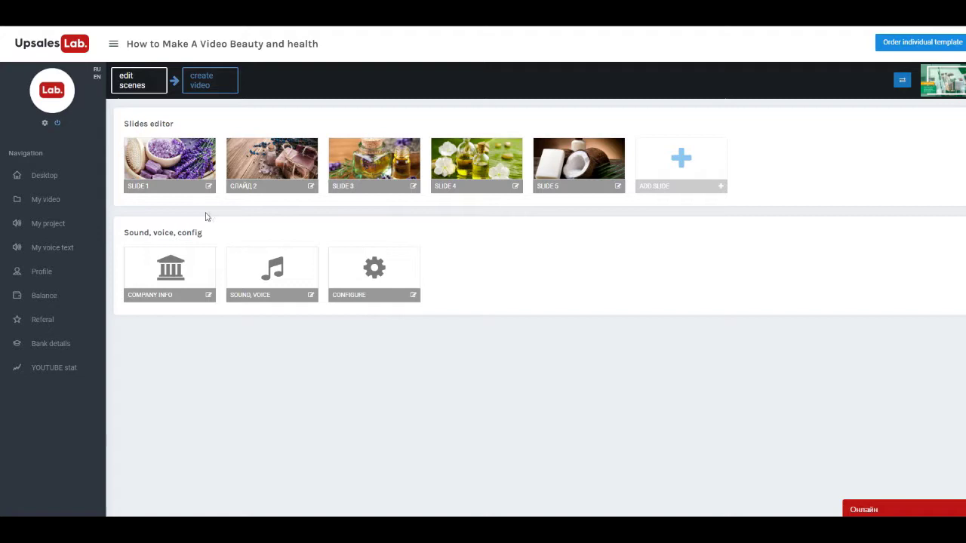
Upload Untitled.png from the computer as the company logo in the company info.
left_click(174, 271)
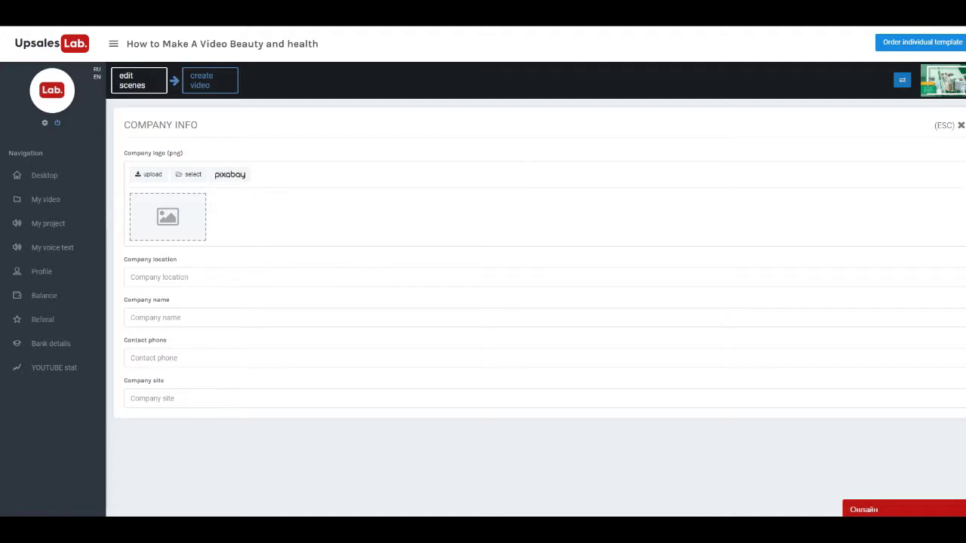
left_click(154, 219)
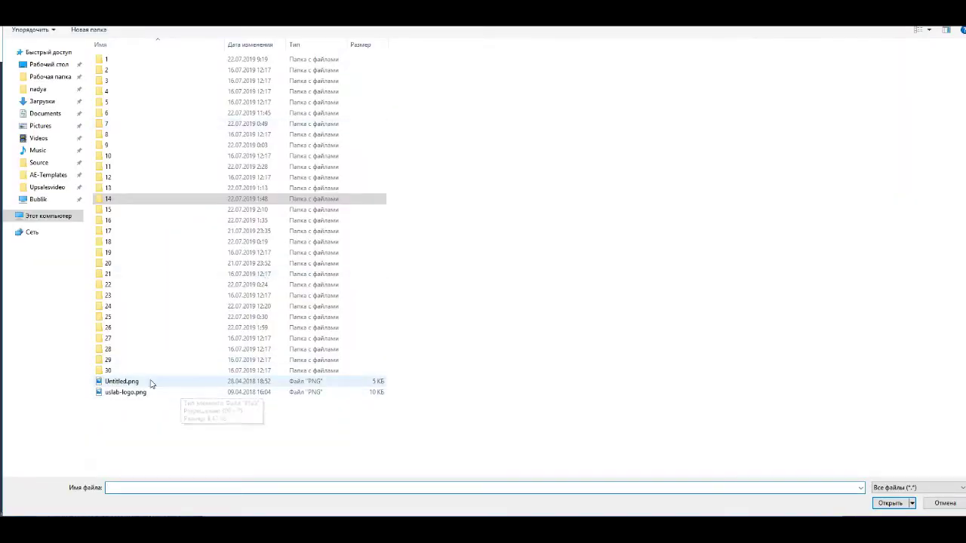
double_click(150, 383)
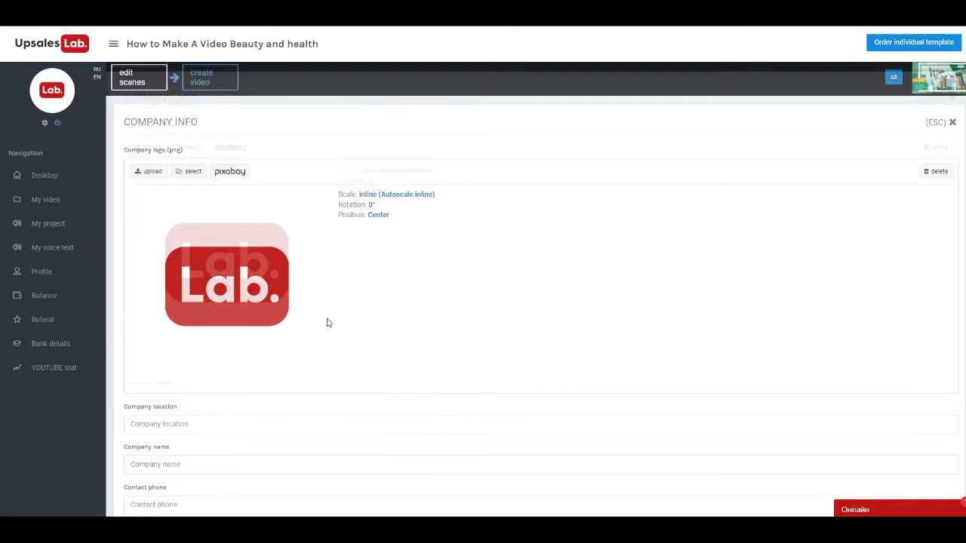
Fill in the company info with "Company location", "Company name", "Contact phone" and "Company site", and return to the slide overview.
left_click(189, 337)
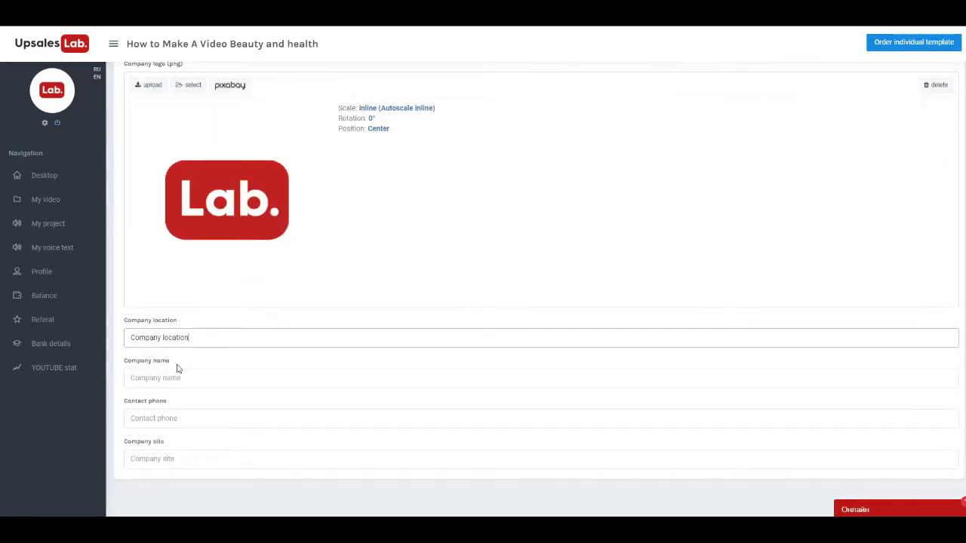
left_click(178, 377)
left_click(181, 418)
left_click(172, 459)
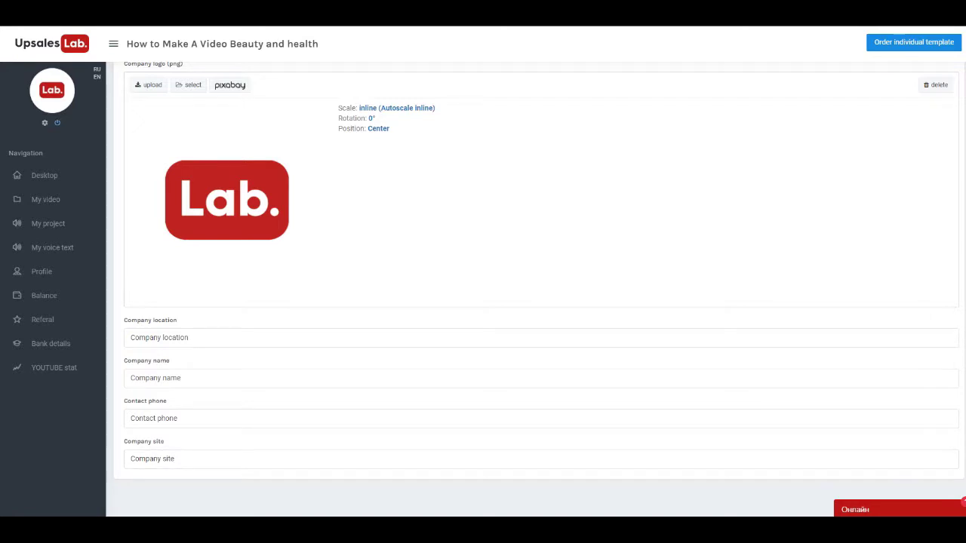
scroll(371, 386, "up", 2)
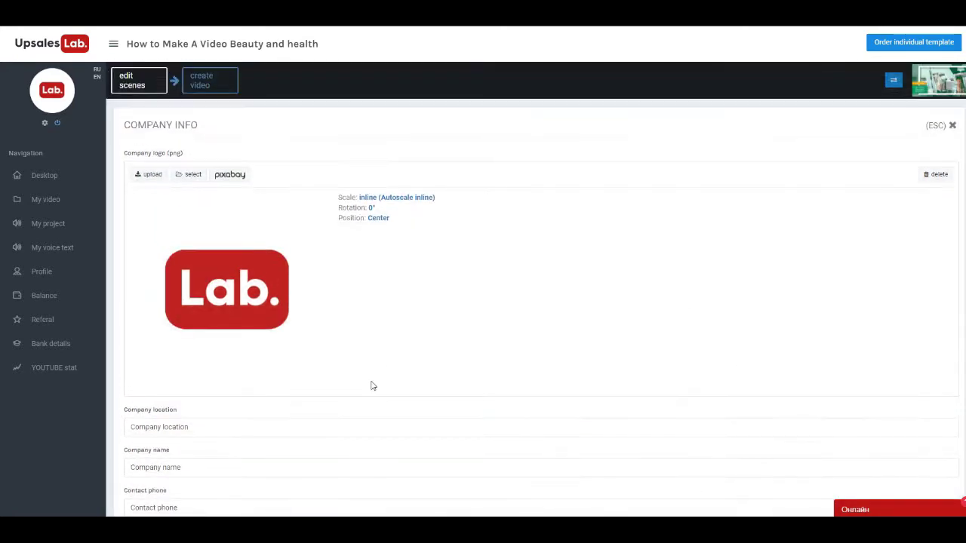
scroll(370, 376, "down", 2)
scroll(382, 218, "up", 2)
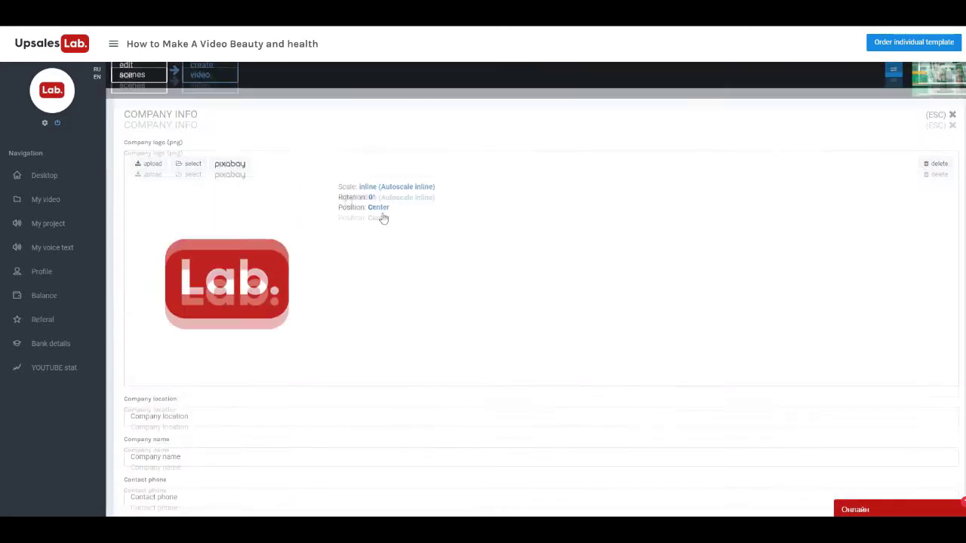
key("Escape")
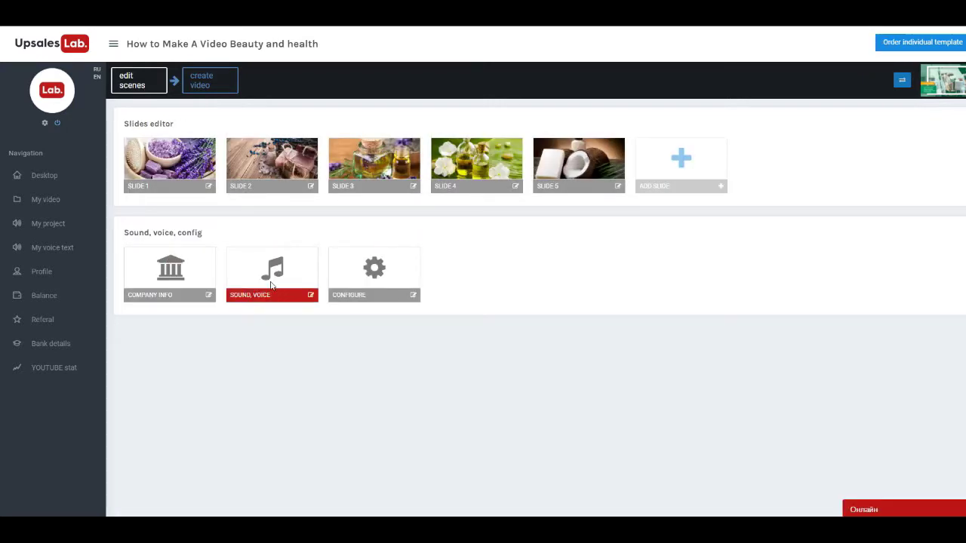
Upload an MP3 file from the computer as the video's background sound and look through the free music library.
left_click(272, 287)
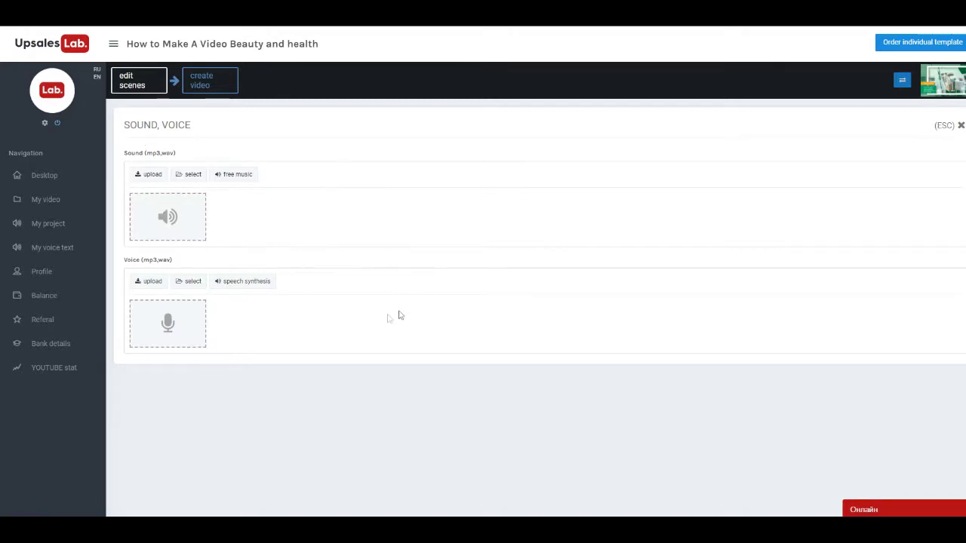
left_click(170, 219)
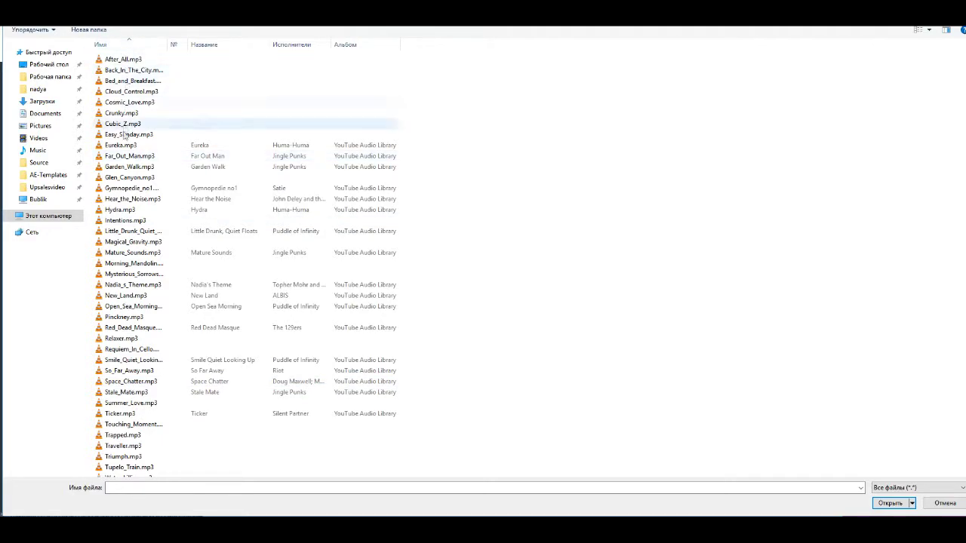
scroll(130, 453, "down", 1)
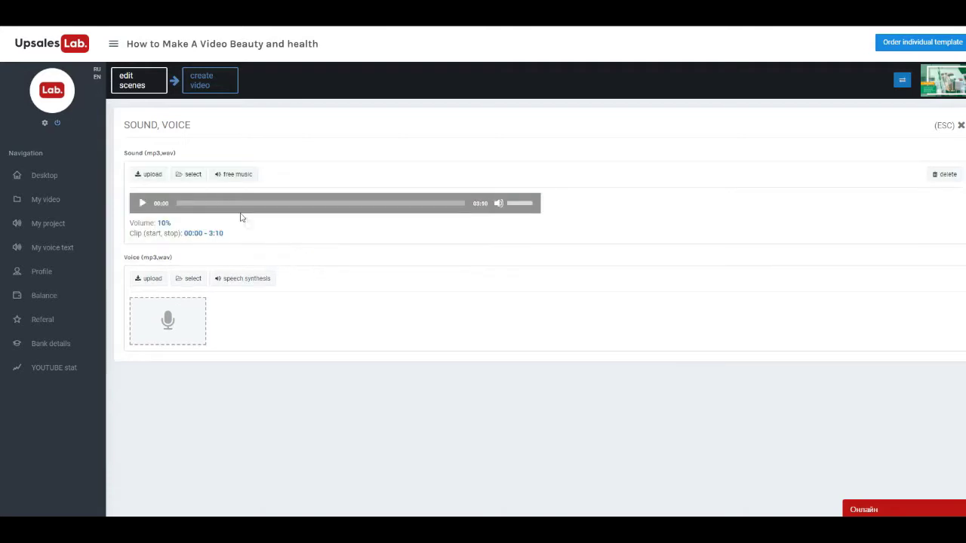
left_click(234, 176)
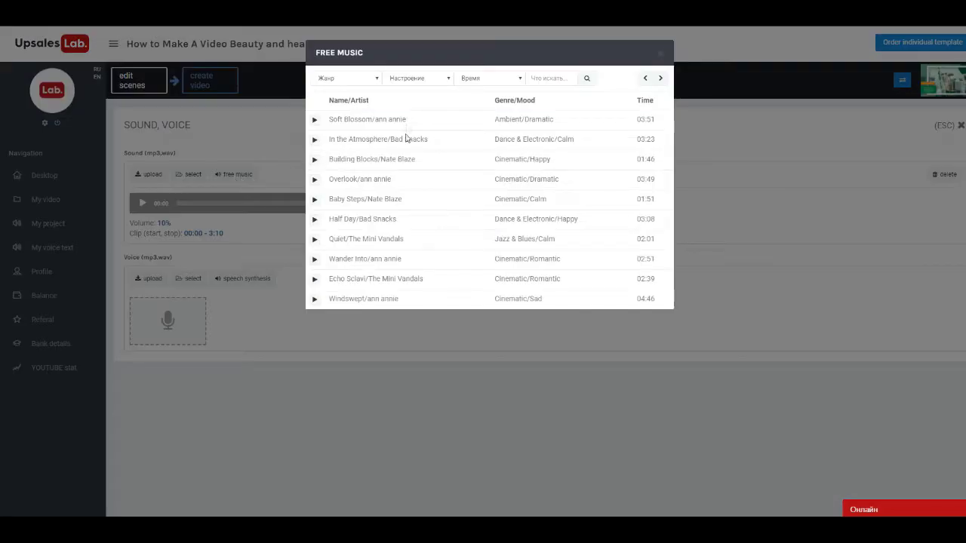
left_click(660, 54)
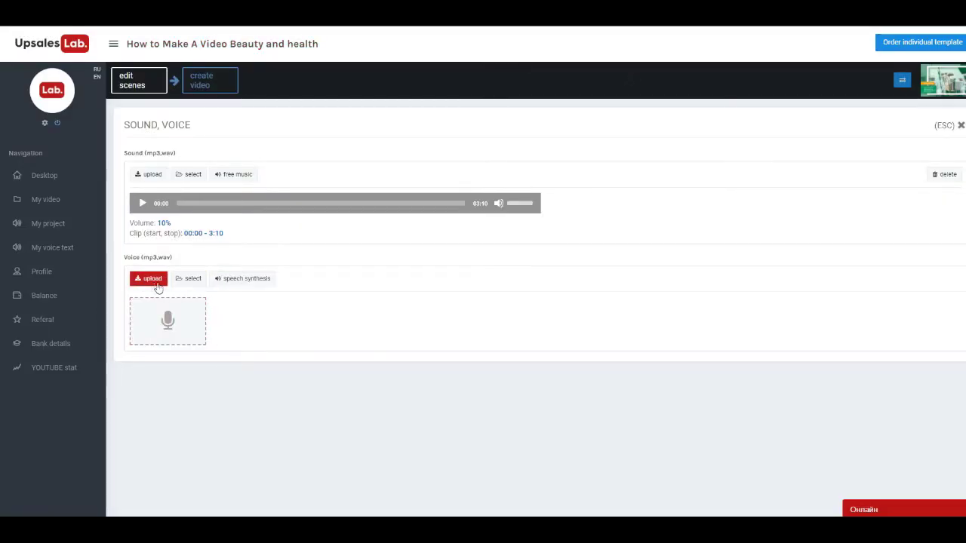
Start speech synthesis for the voice track and paste in the description of the "Beauty video template" as the text to speak.
left_click(243, 279)
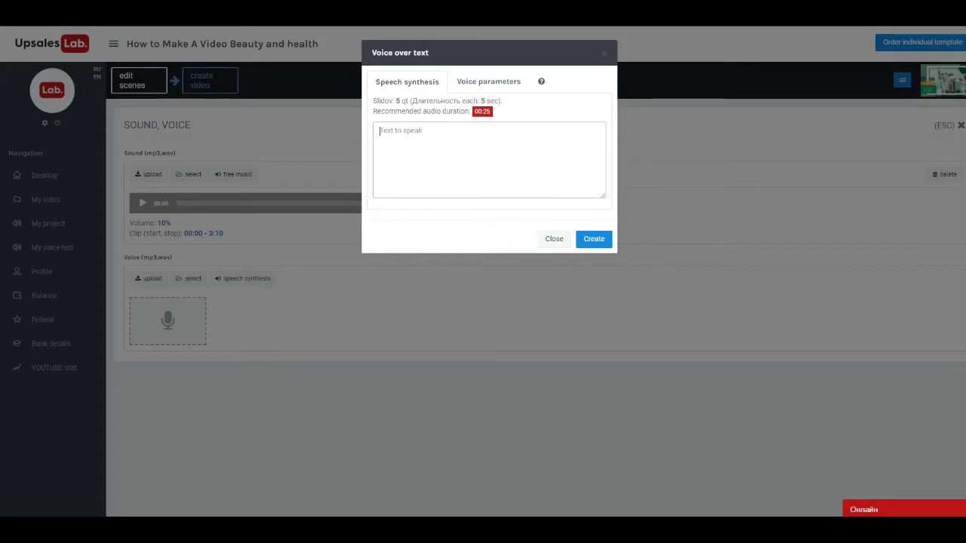
key("ctrl+v")
scroll(489, 160, "up", 2)
scroll(489, 160, "down", 1)
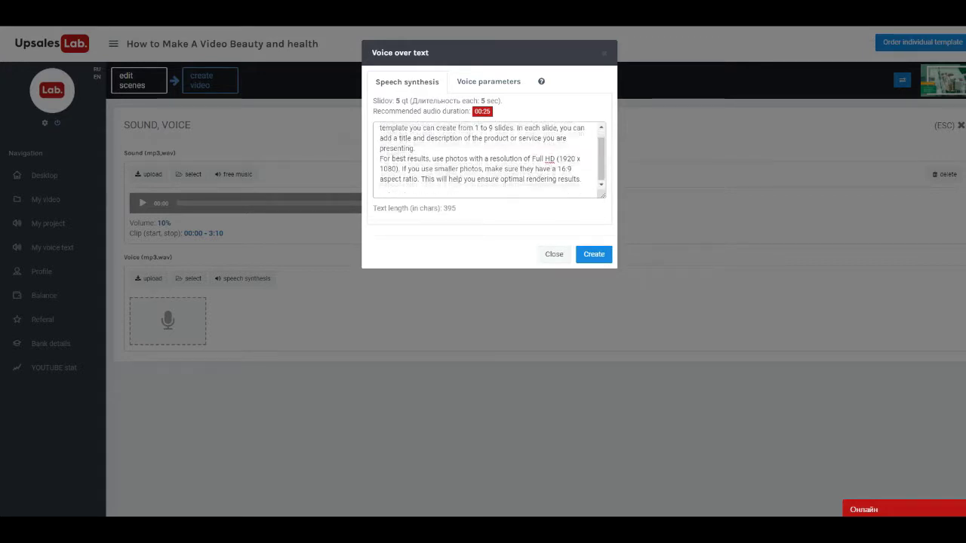
scroll(489, 160, "up", 1)
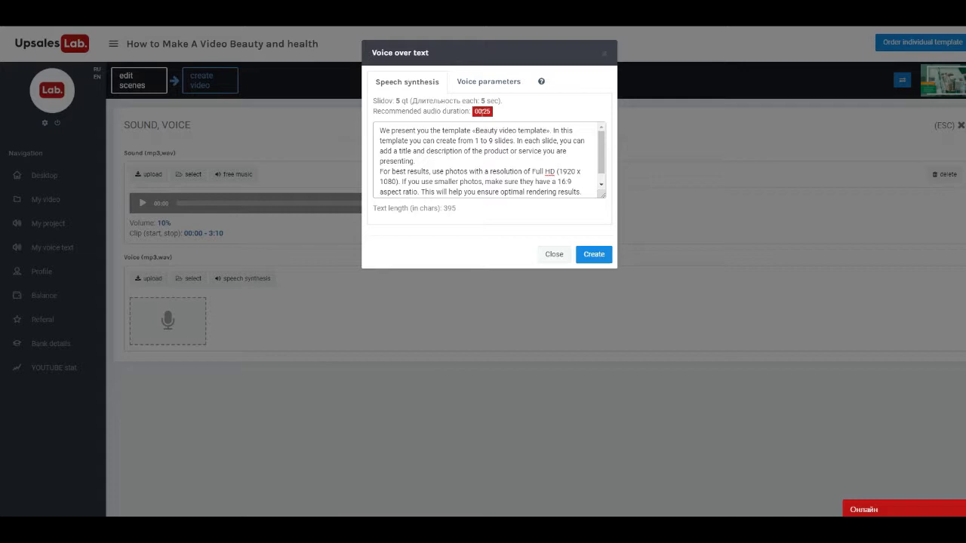
Choose the Emilia voice in English (US) for the speech synthesis.
left_click(484, 82)
left_click(477, 109)
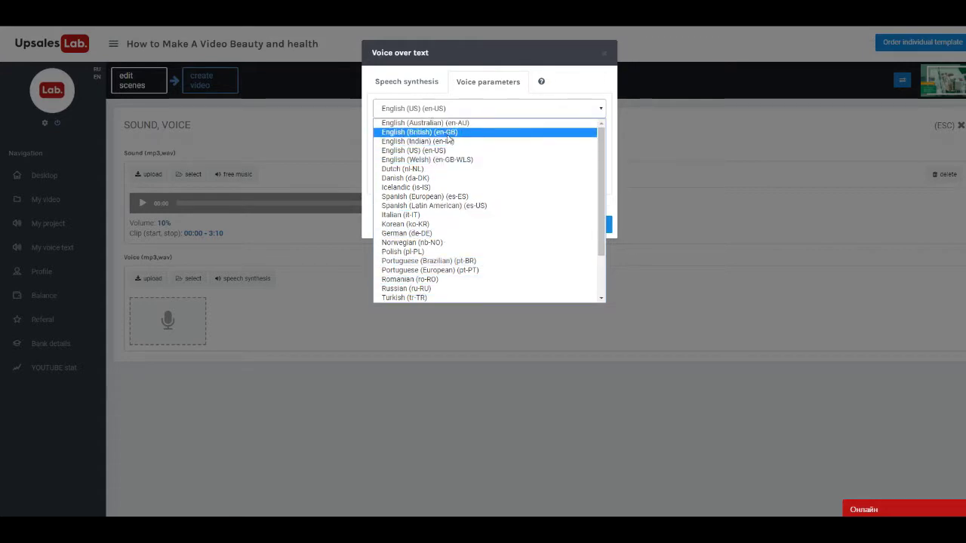
left_click(464, 108)
left_click(460, 132)
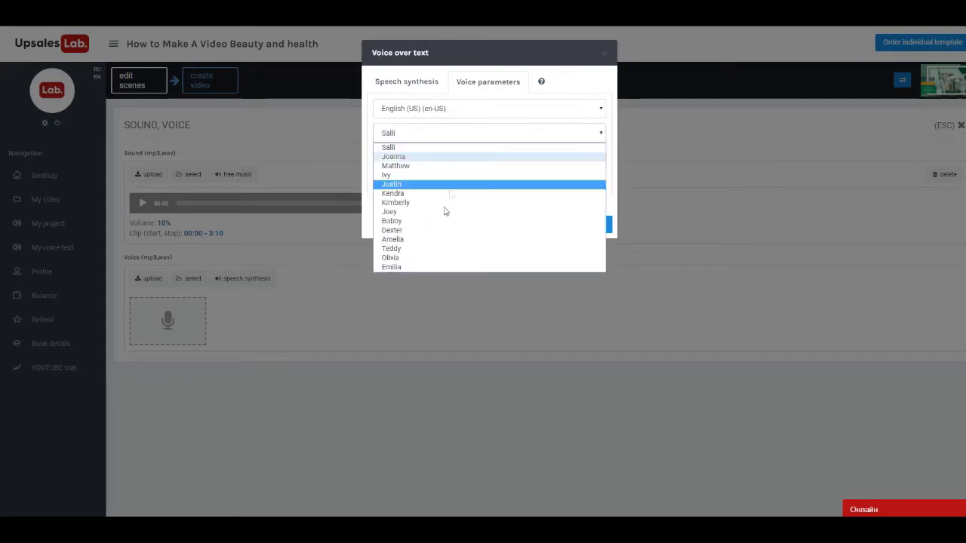
left_click(416, 267)
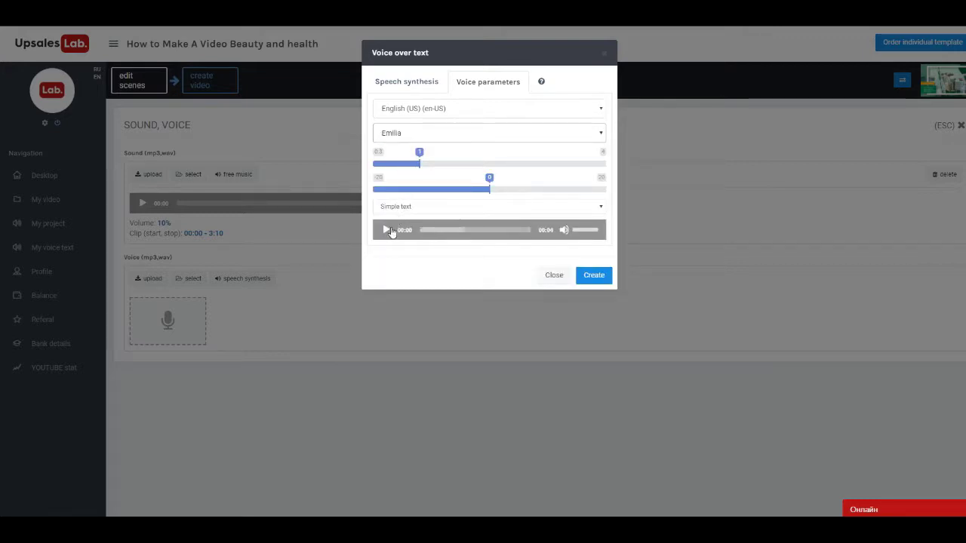
Listen to the selected voice's sample and generate the voice-over from the pasted text.
left_click(387, 230)
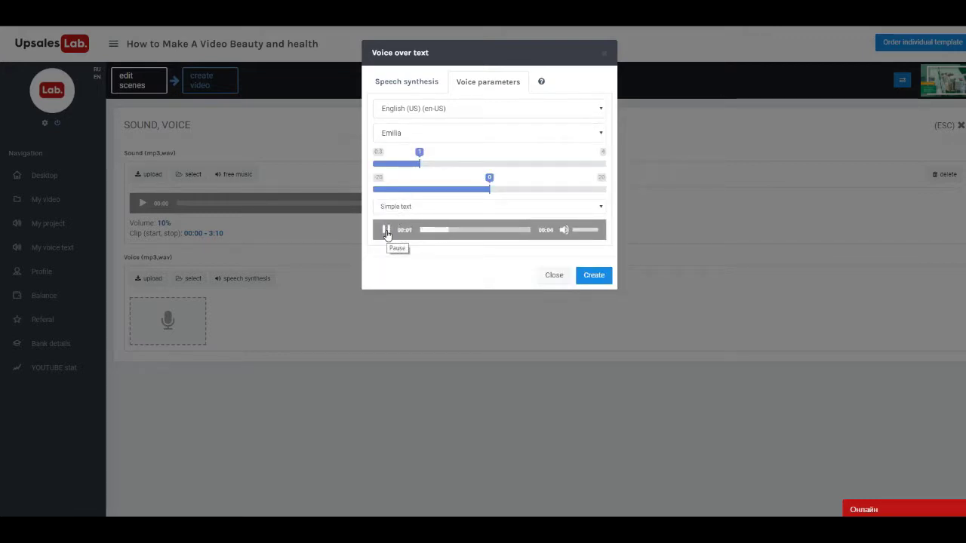
left_click(386, 232)
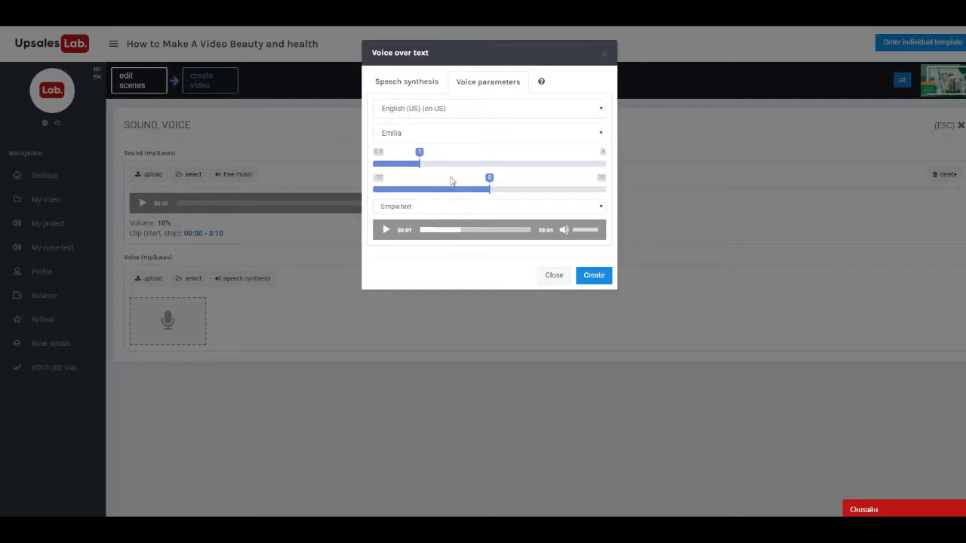
left_click(404, 83)
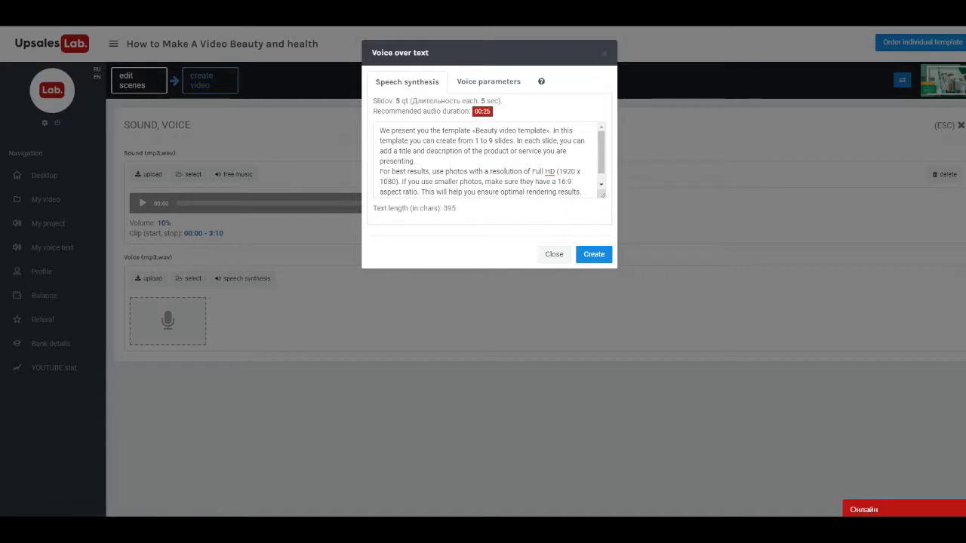
left_click(606, 255)
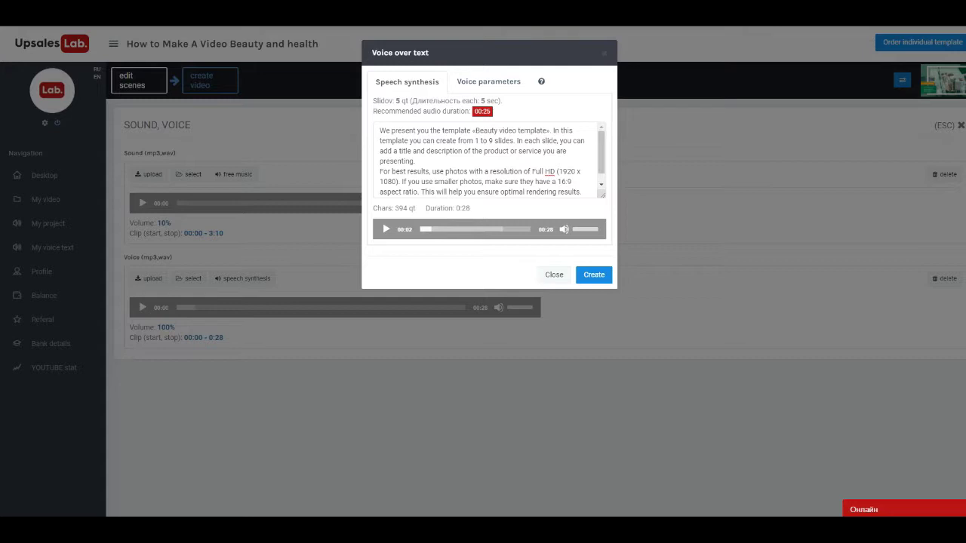
Delete "(1920 x 1080)" from the voice-over text, regenerate the speech, and close the dialog after listening to it.
scroll(489, 160, "down", 1)
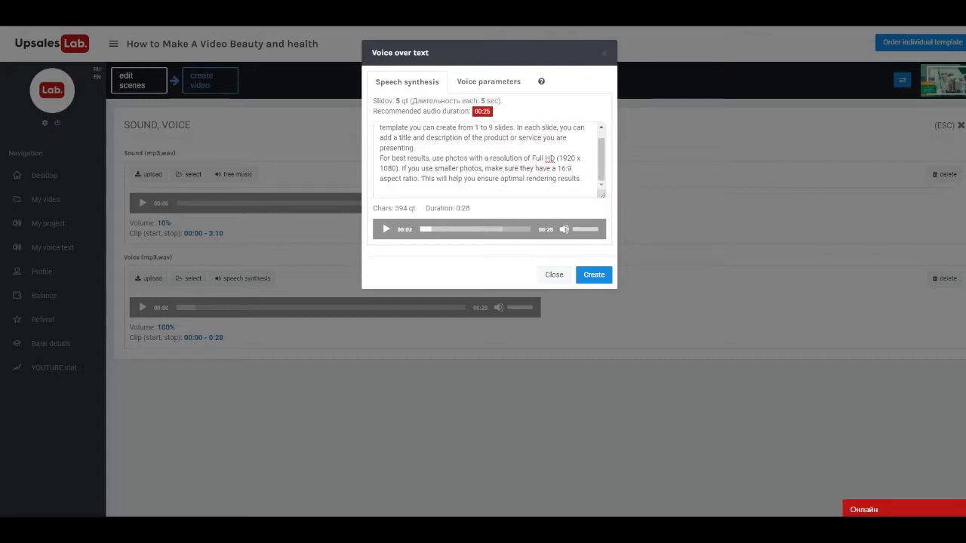
left_click_drag(556, 158, 397, 168)
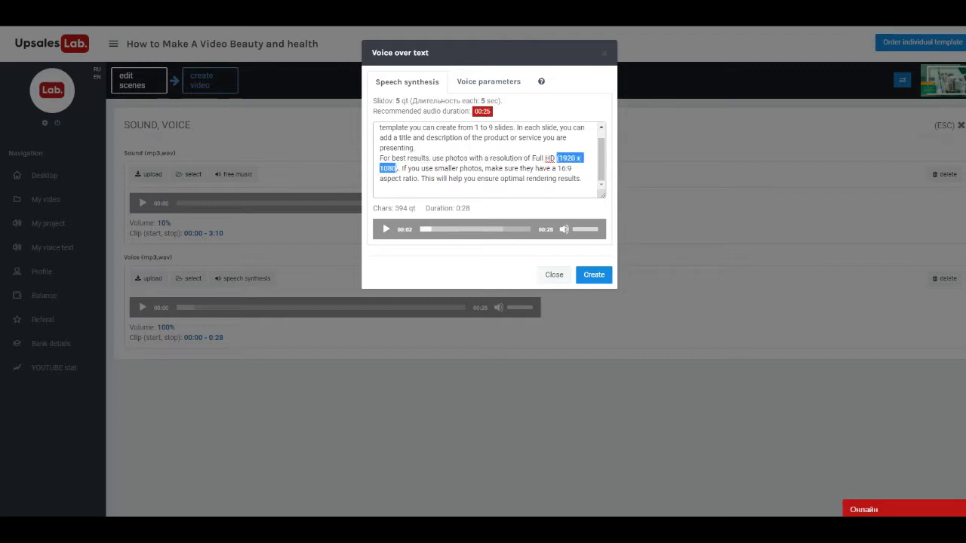
key("BackSpace")
key("BackSpace")
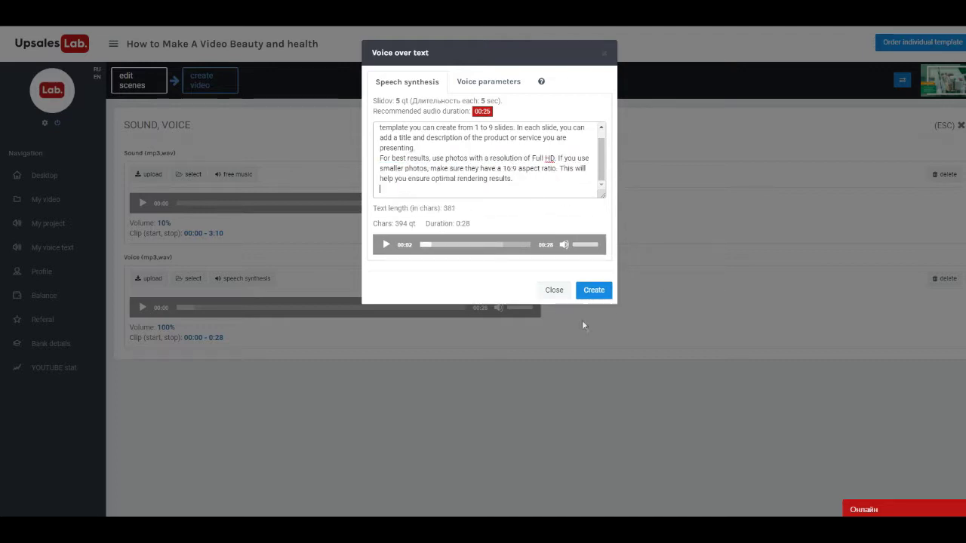
left_click(592, 291)
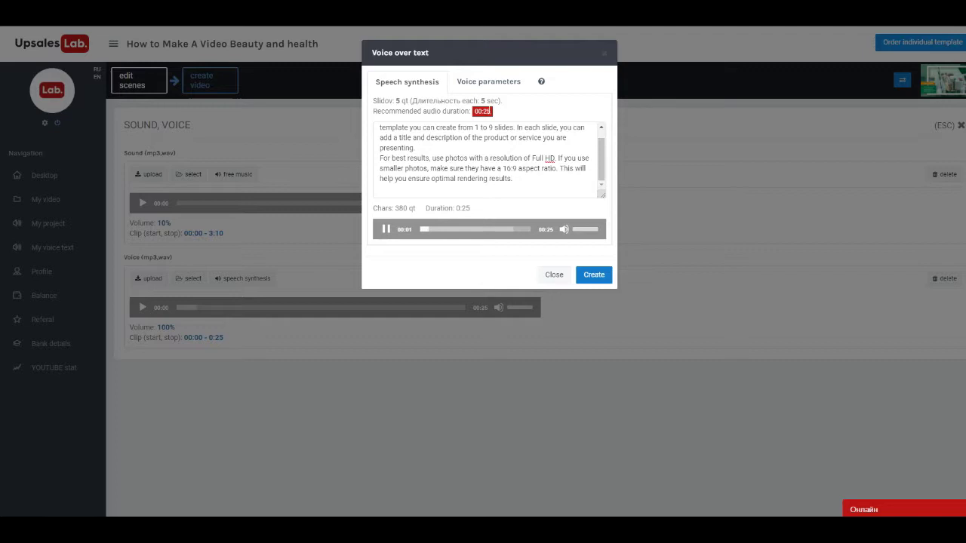
scroll(489, 159, "up", 1)
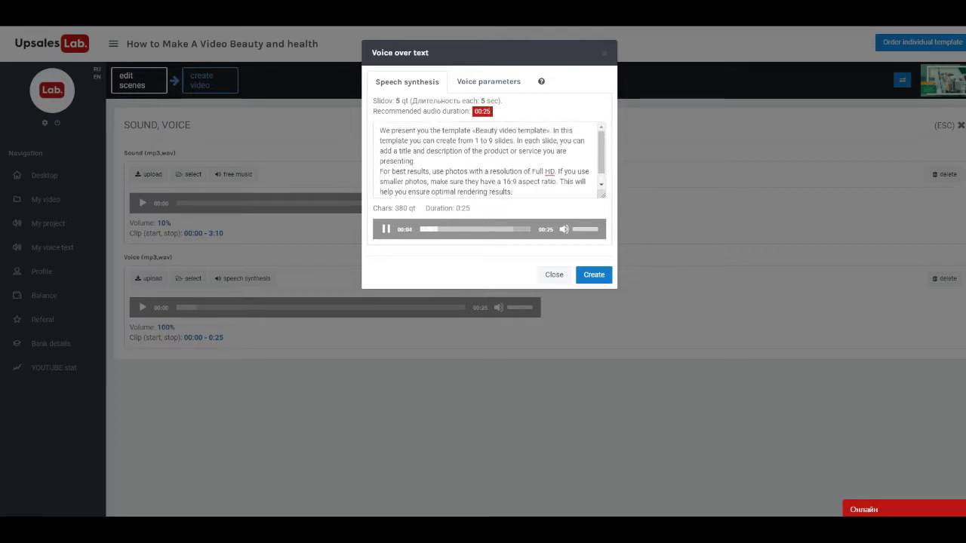
scroll(489, 159, "down", 1)
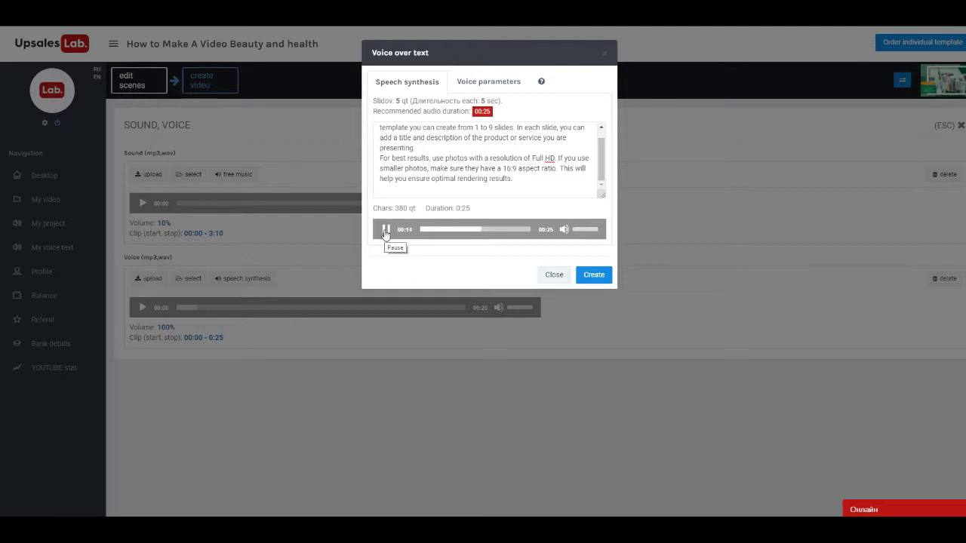
left_click(551, 275)
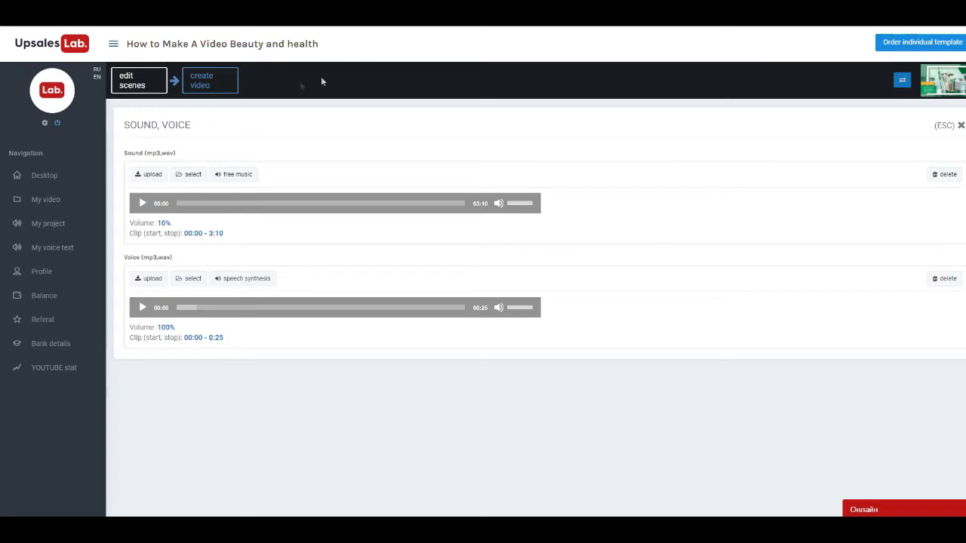
Return to the scene overview and check which additional parameters the project's configuration offers.
left_click(157, 85)
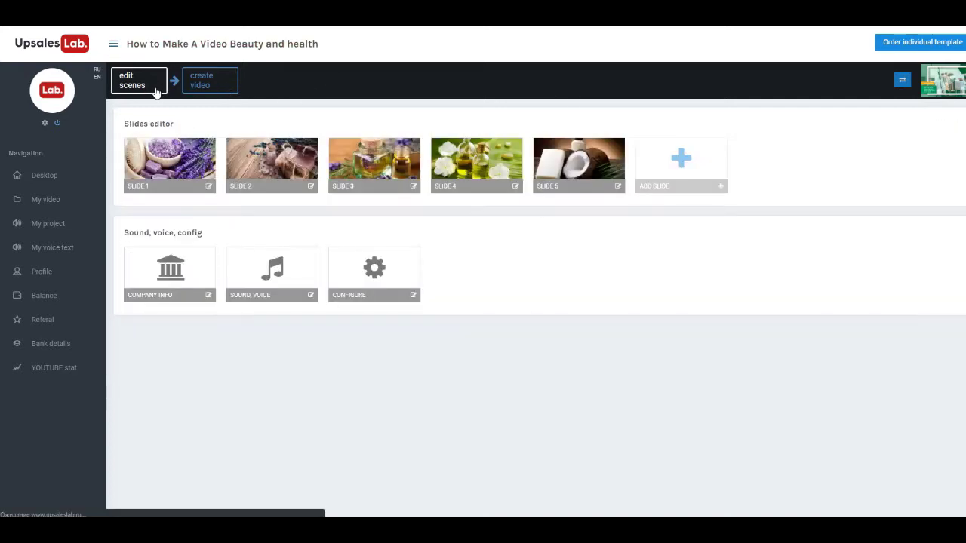
left_click(377, 270)
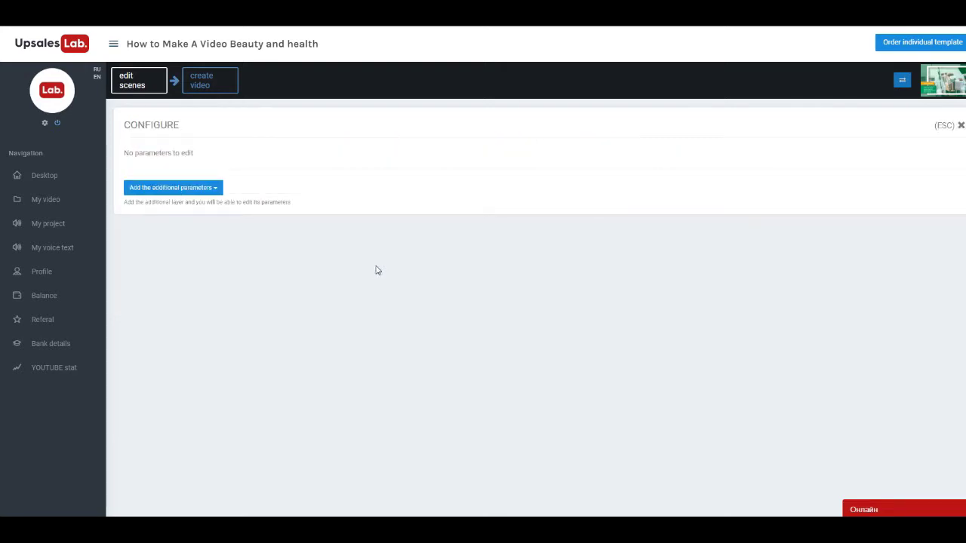
left_click(215, 188)
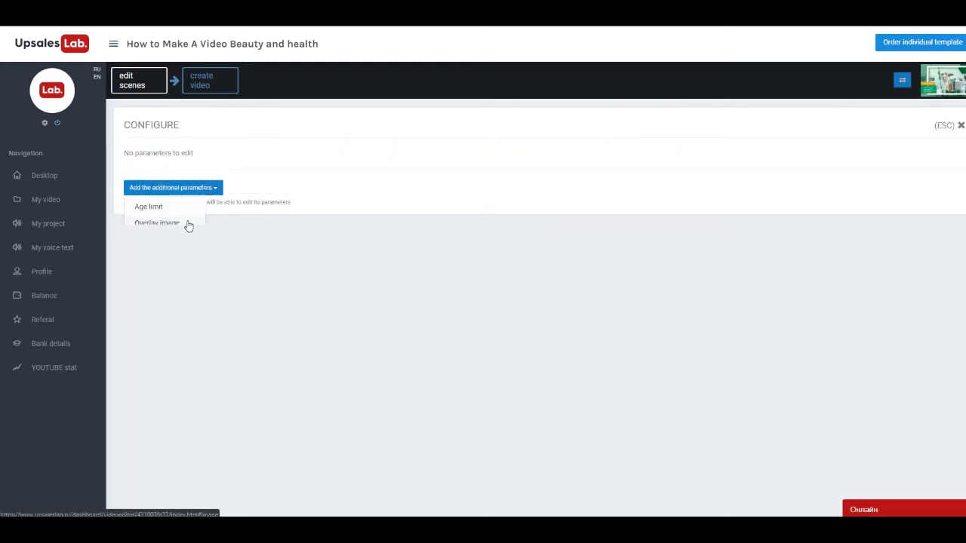
left_click(219, 189)
Go to the video creation stage and render the free low-quality 360p preview.
left_click(223, 88)
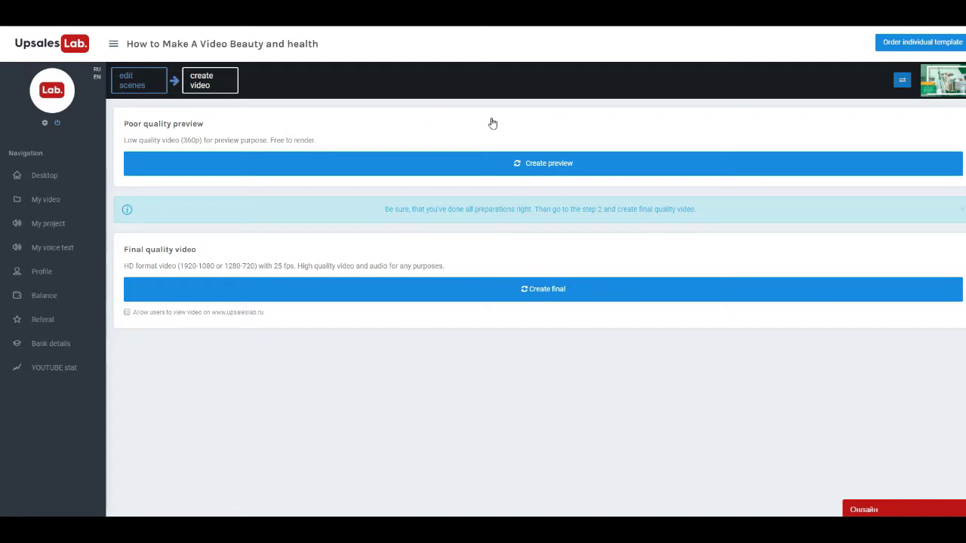
left_click(514, 160)
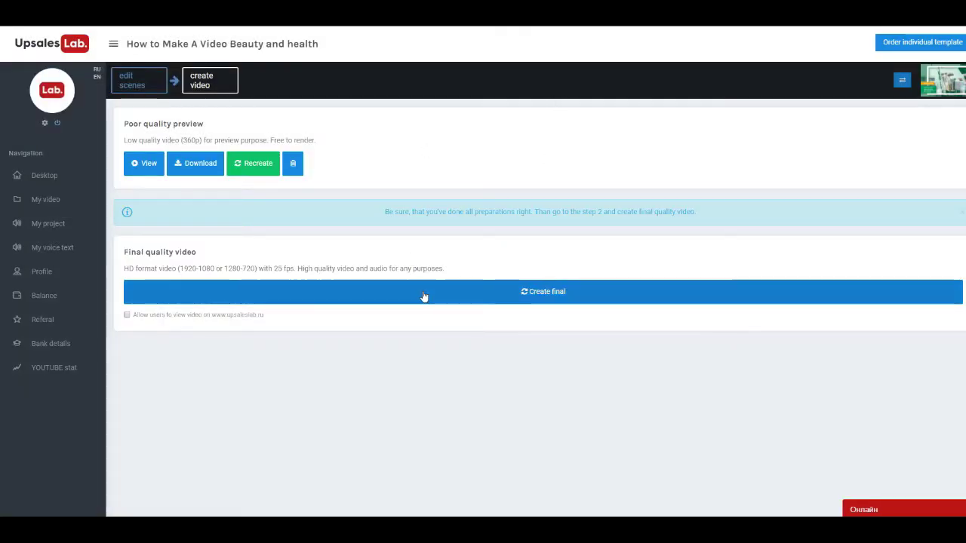
Revisit the slides editor to check the scenes, and create the final quality HD video.
left_click(146, 81)
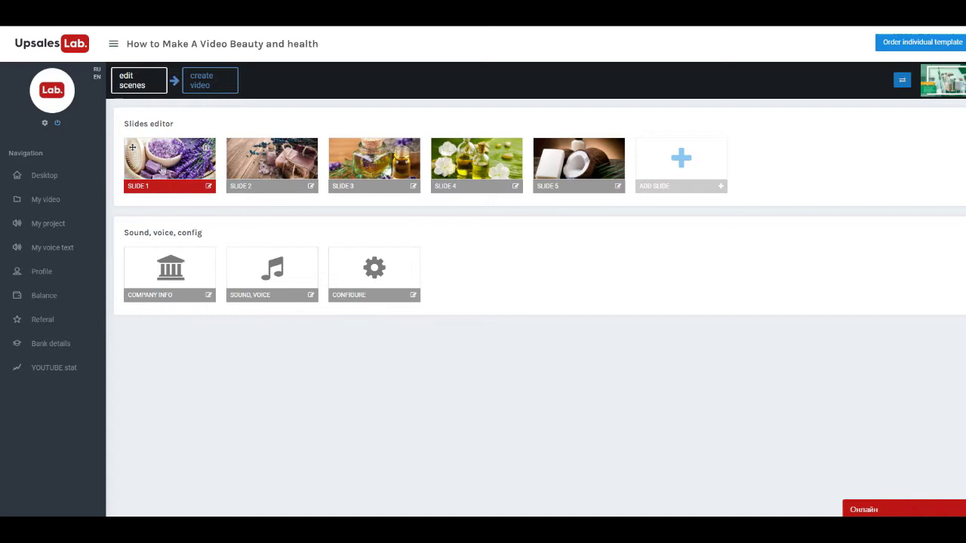
left_click(200, 87)
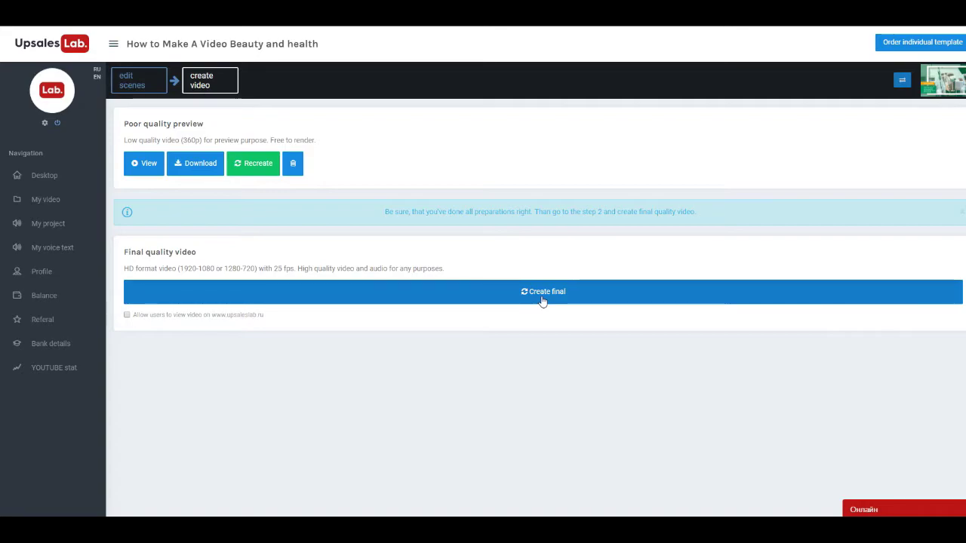
left_click(541, 295)
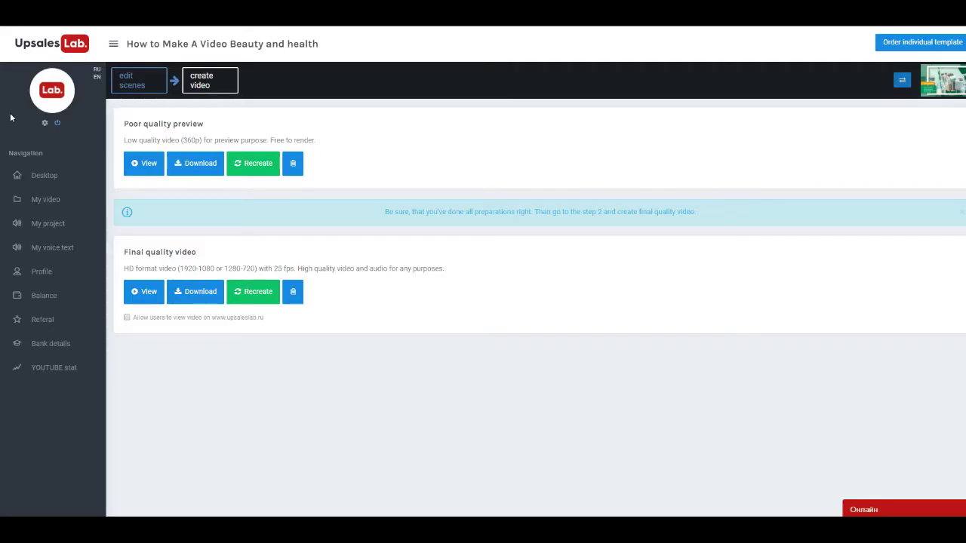
Watch the rendered video, close the player and open the list of all video projects.
left_click(124, 171)
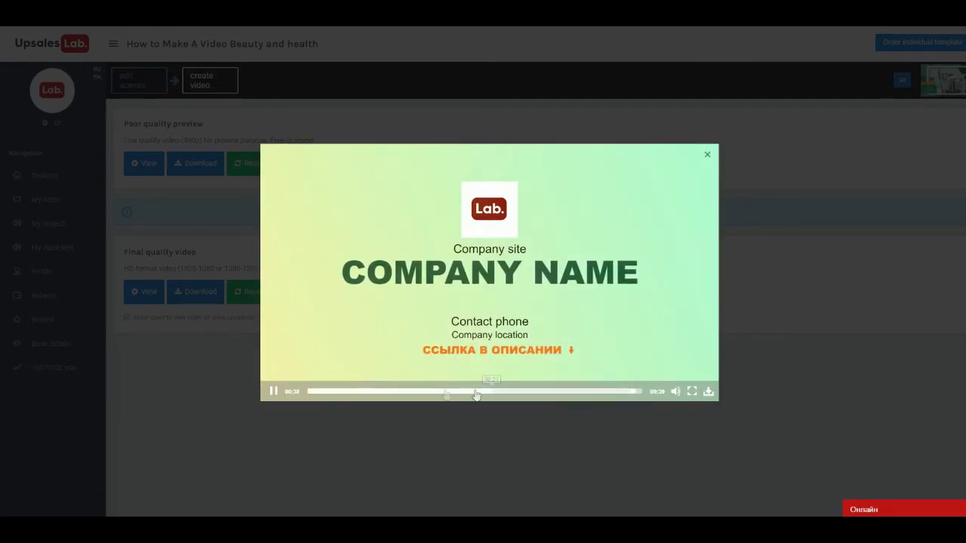
left_click(708, 155)
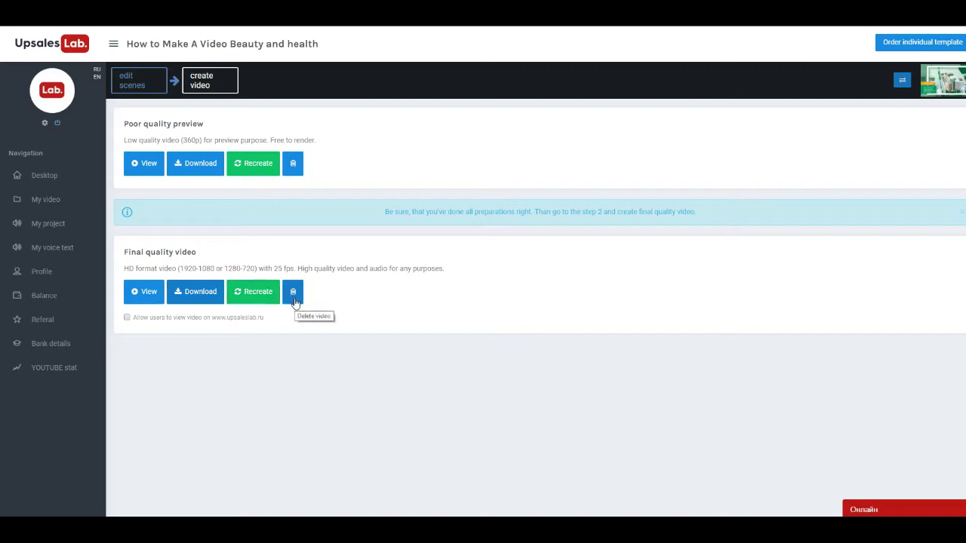
left_click(55, 199)
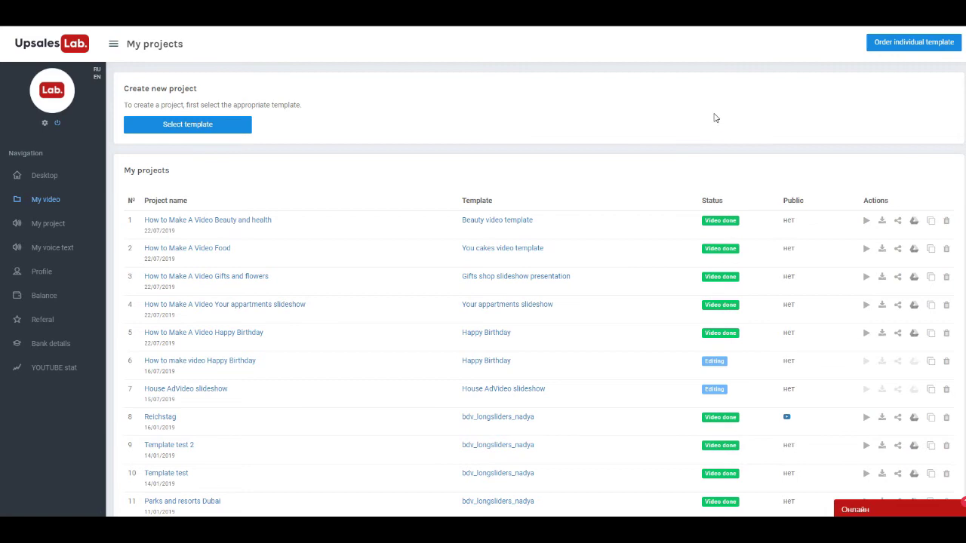
Open the individual template order form and review its theme field and planned video quantity choices, keeping "less 10".
left_click(889, 44)
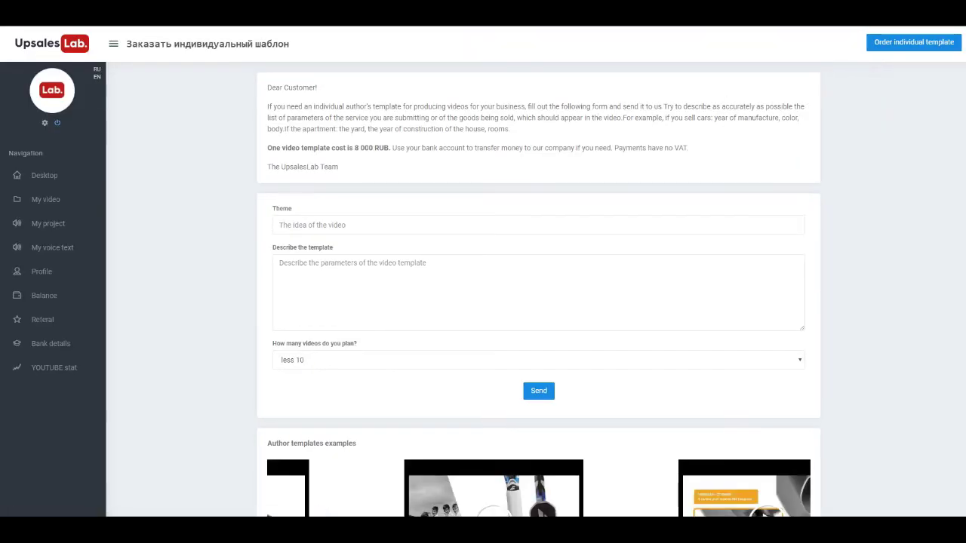
left_click(341, 225)
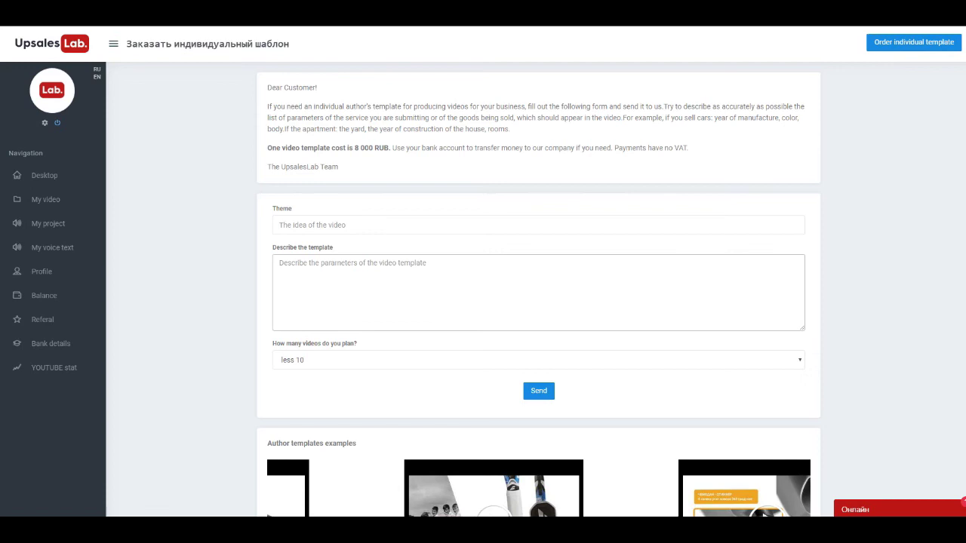
left_click(330, 360)
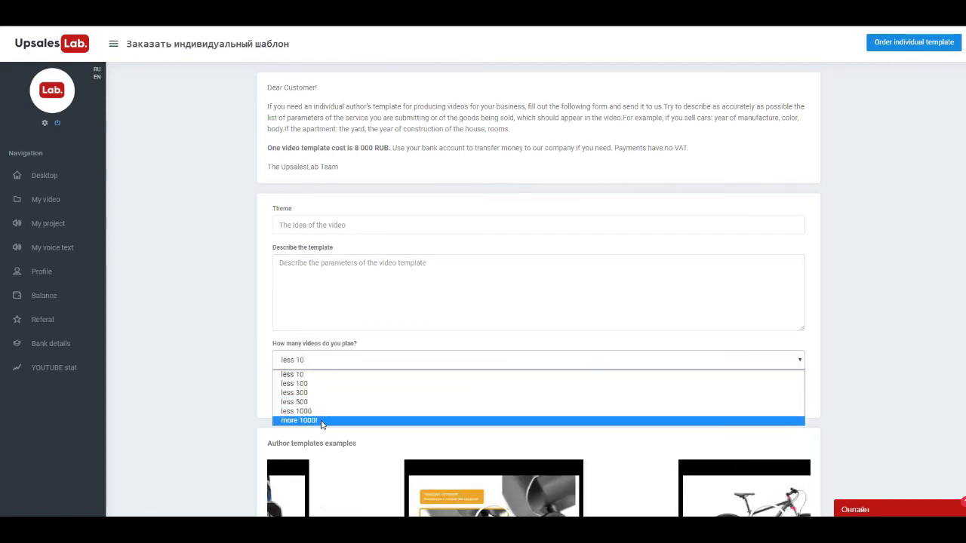
left_click(320, 373)
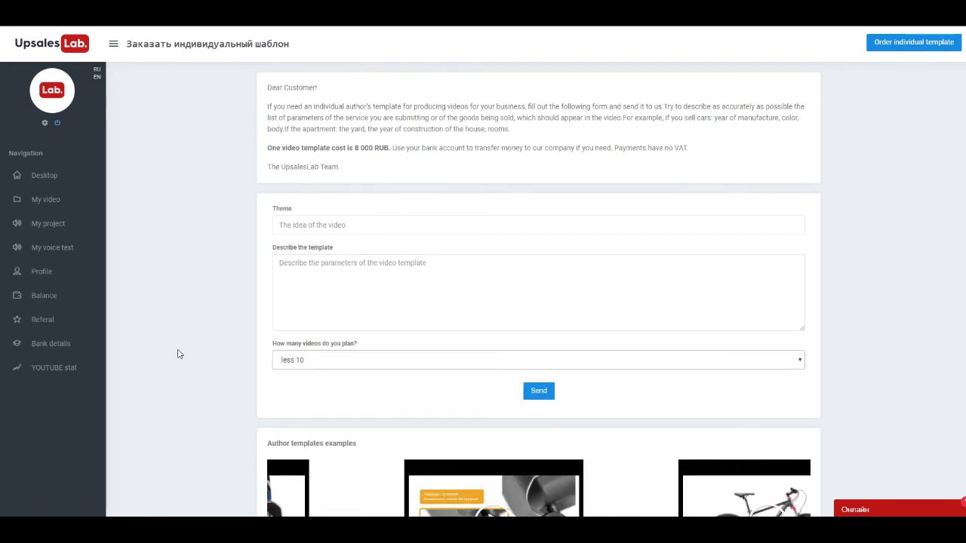